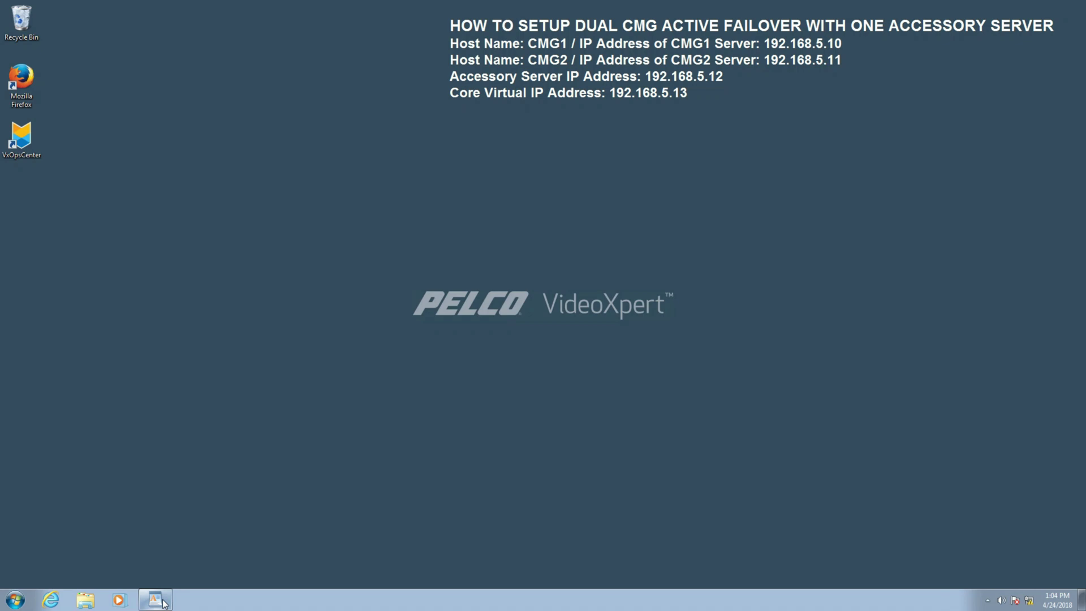
- Restore the Prerequisites document in WordPad to review the setup notes
left_click(162, 601)
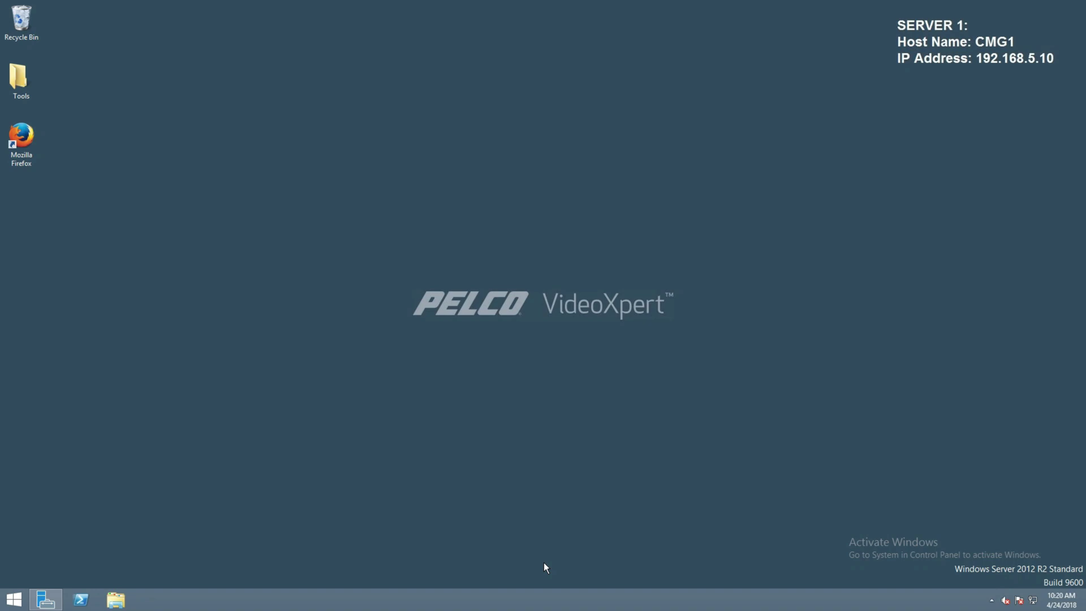
right_click(11, 590)
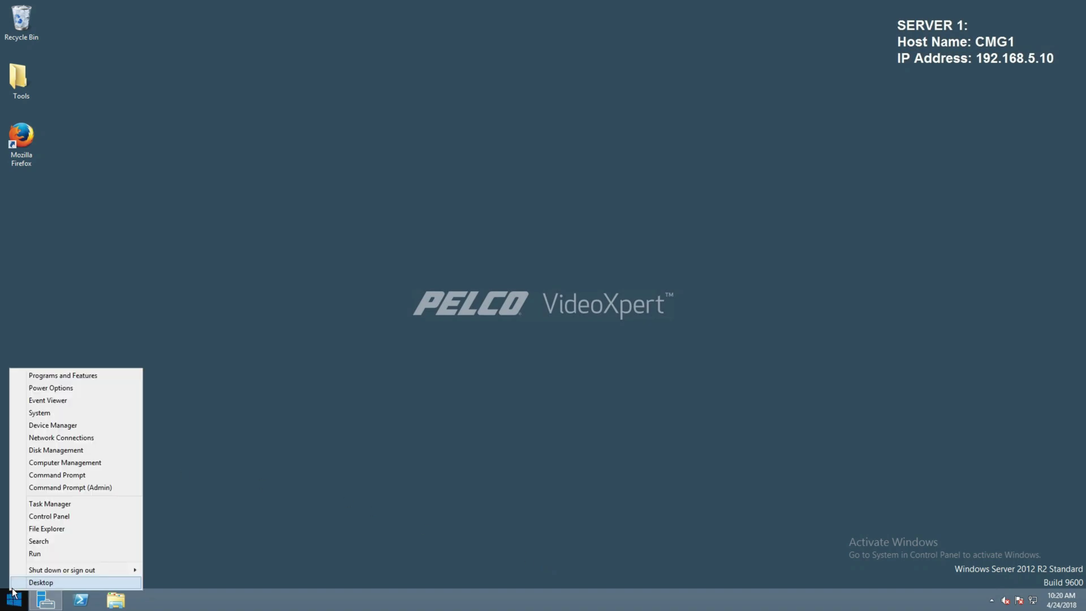
left_click(63, 414)
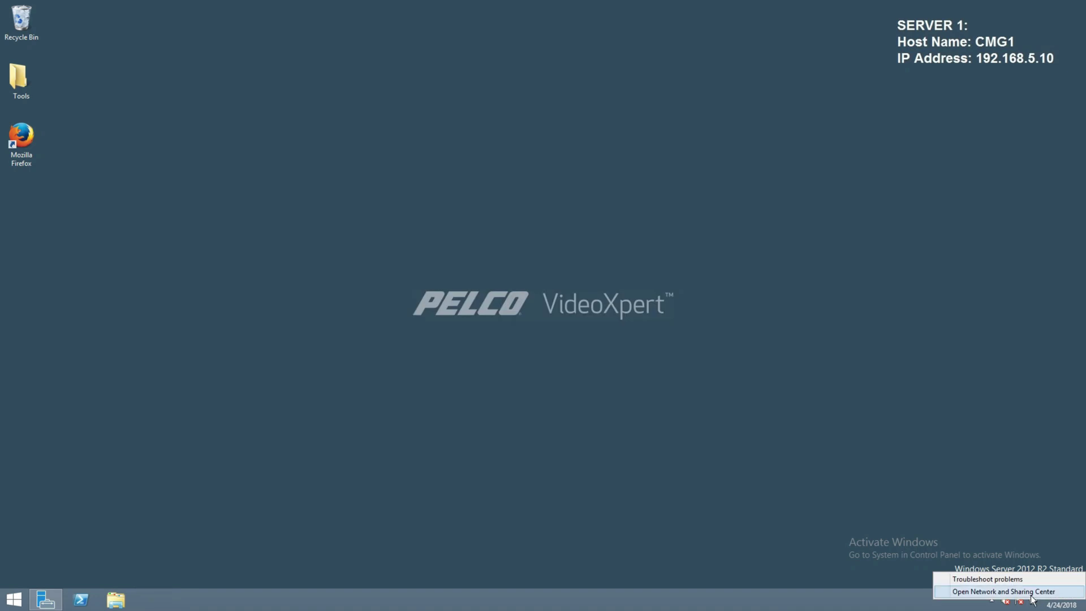
left_click(1001, 523)
left_click(290, 180)
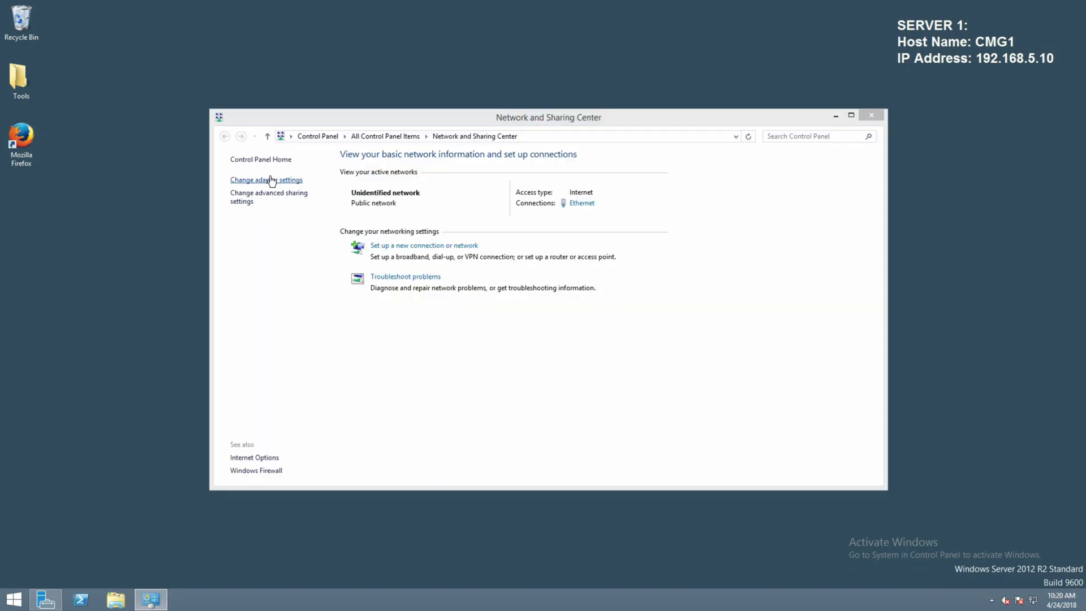
left_click(324, 199)
double_click(324, 199)
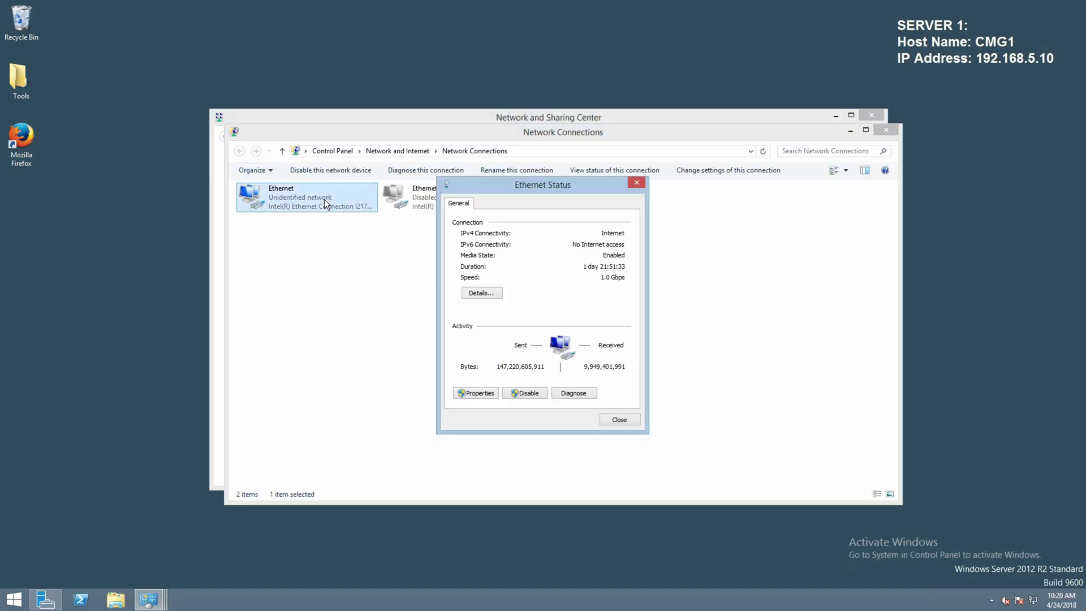
left_click(479, 293)
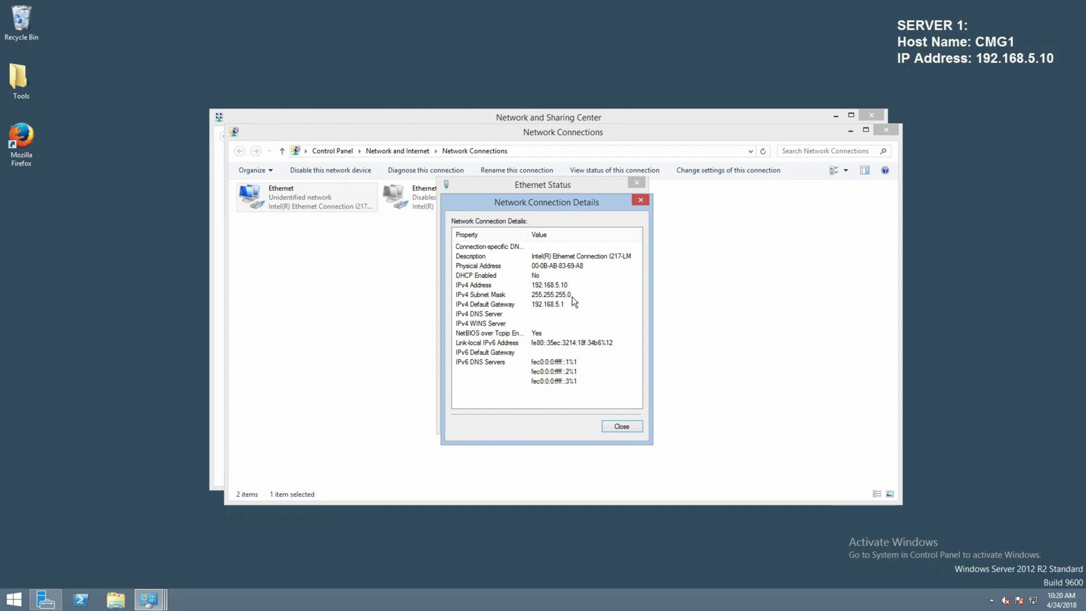
left_click(614, 426)
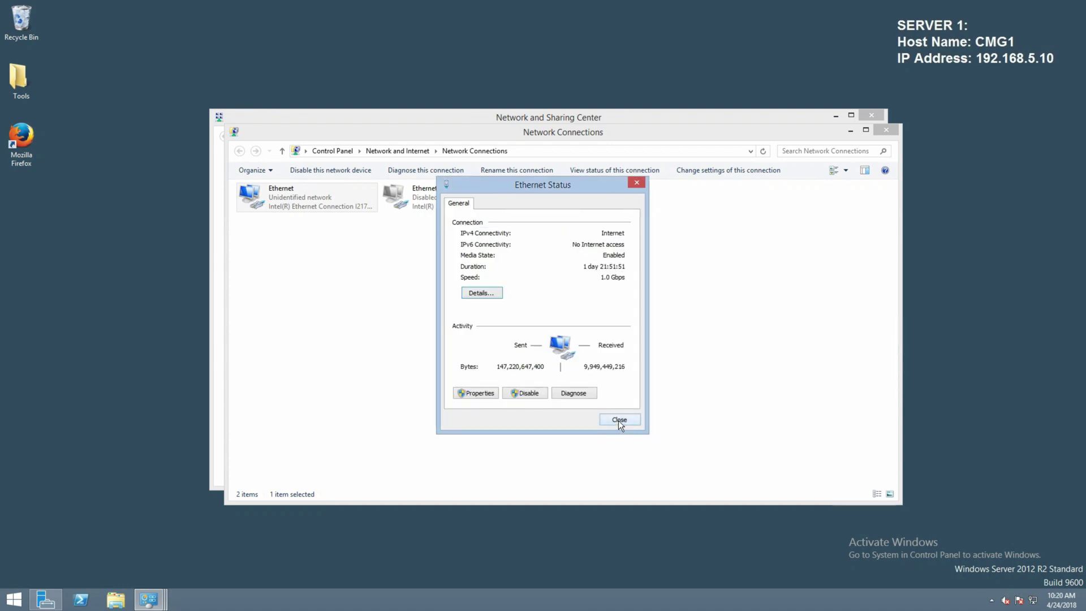
left_click(619, 420)
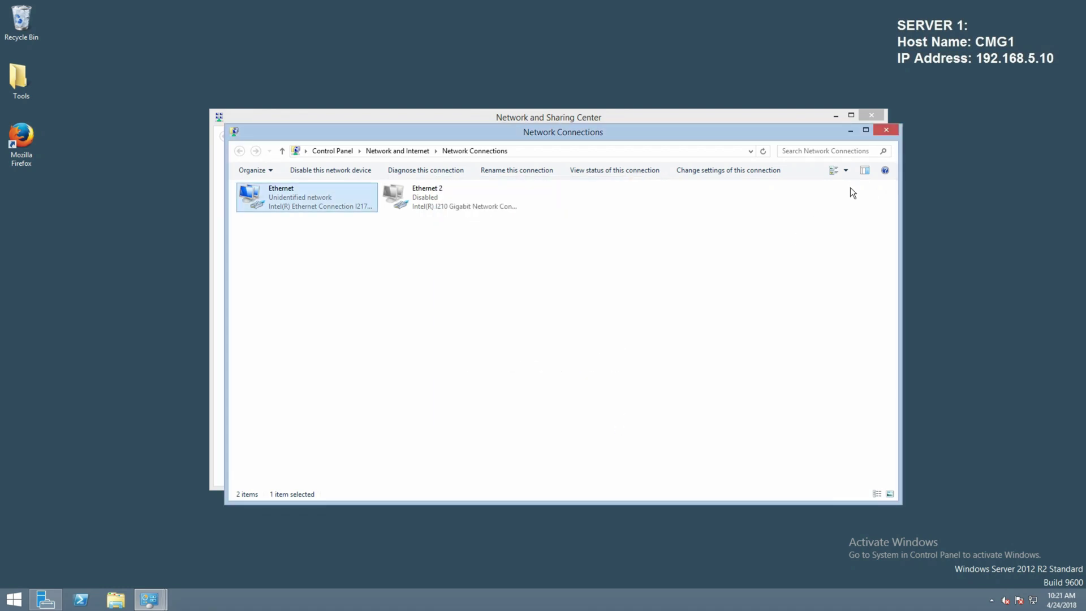
left_click(886, 133)
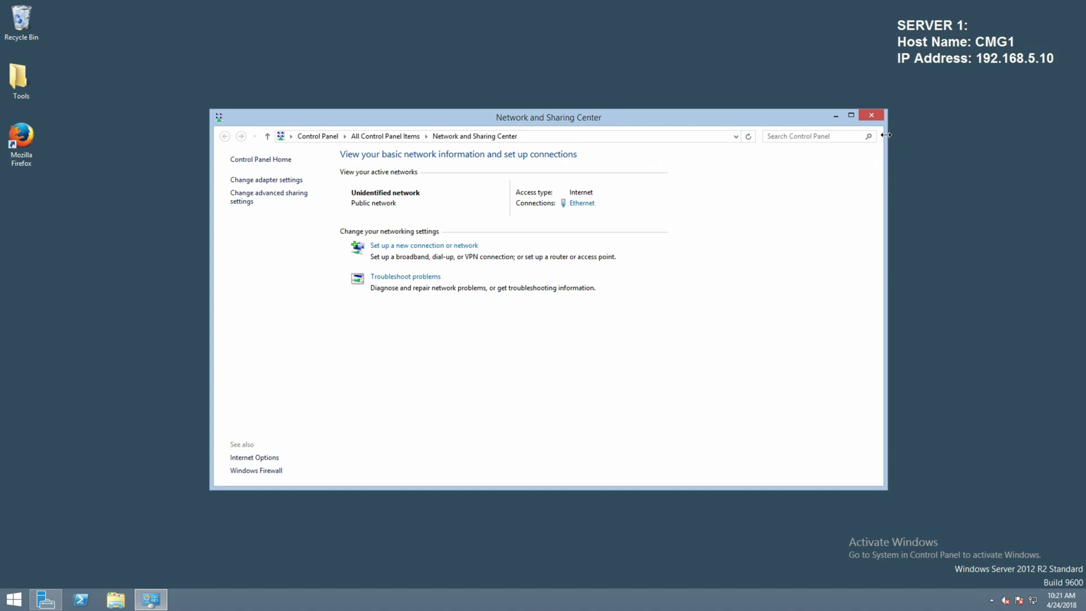
left_click(871, 116)
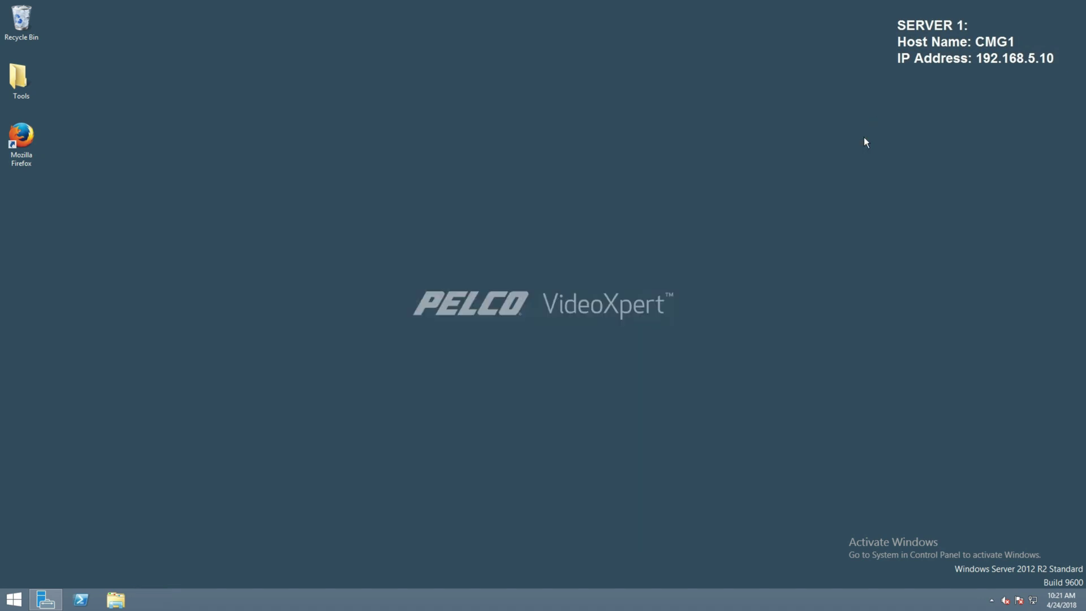
left_click(1061, 600)
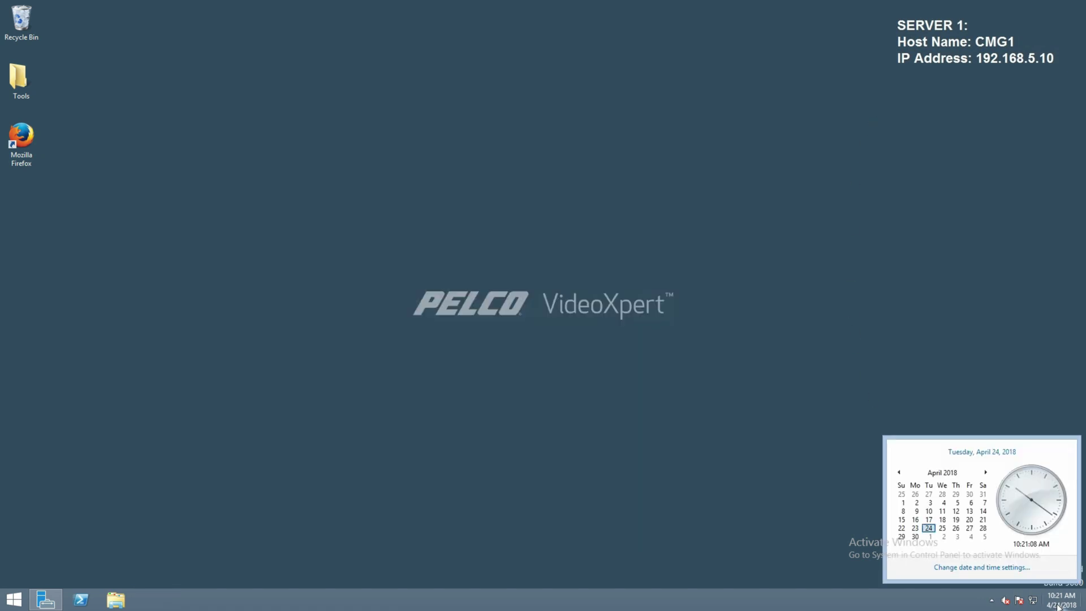
left_click(988, 567)
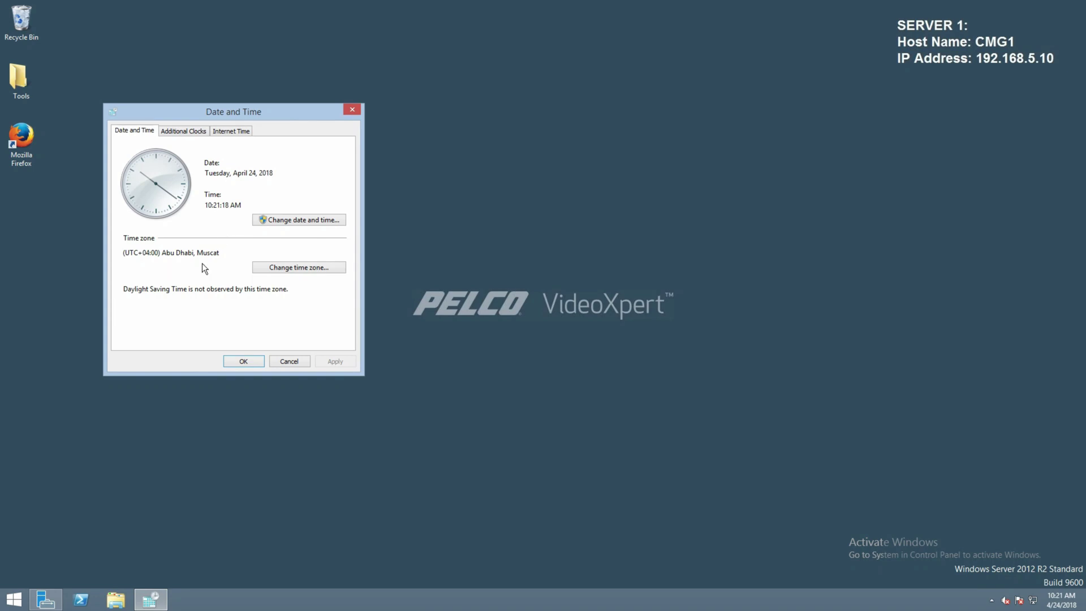
left_click(243, 362)
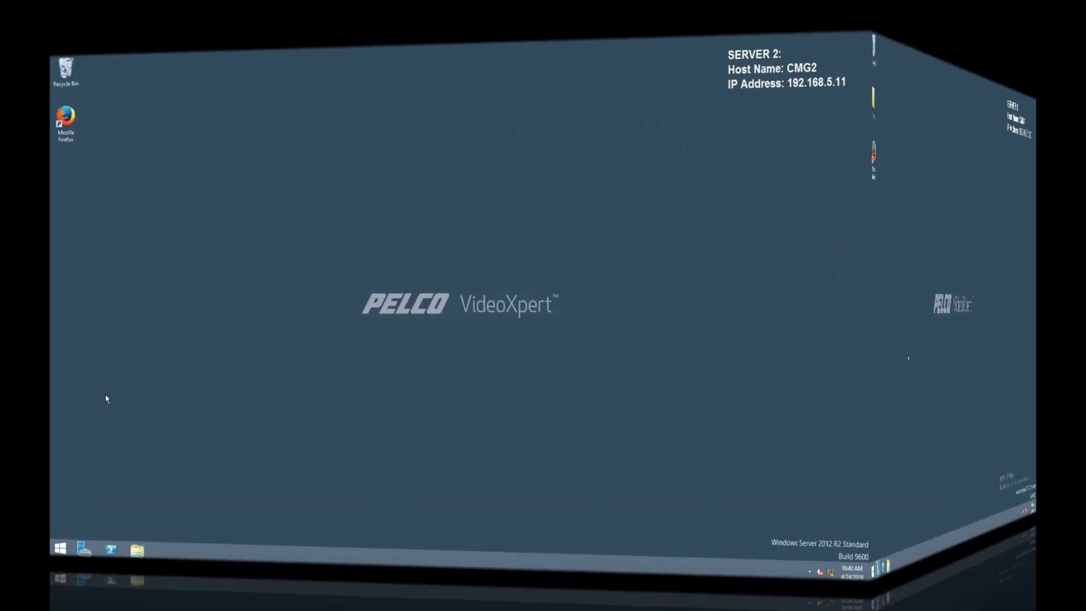
right_click(15, 597)
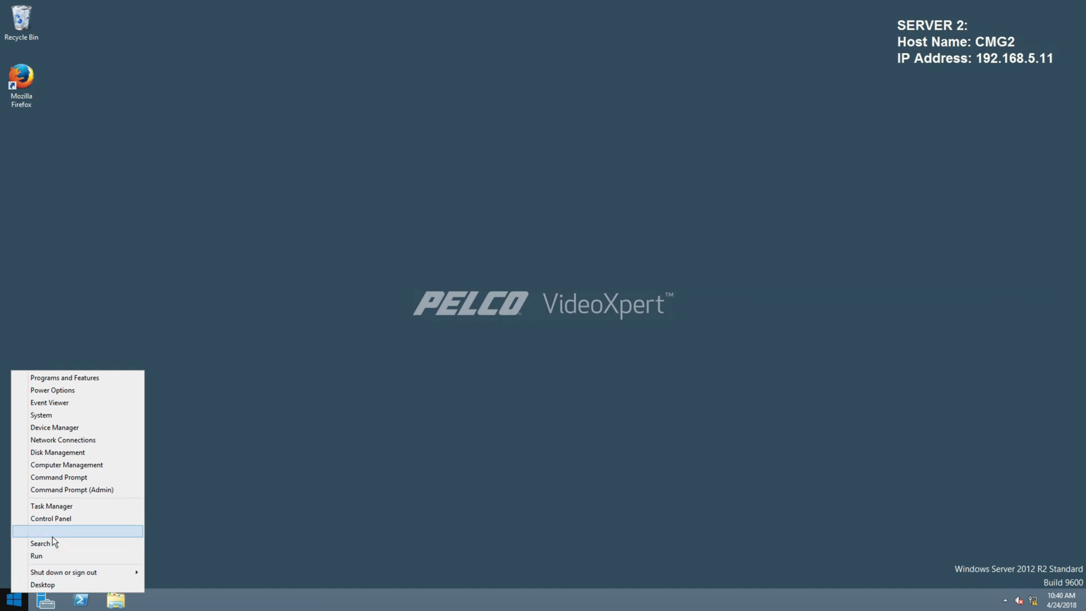
left_click(74, 418)
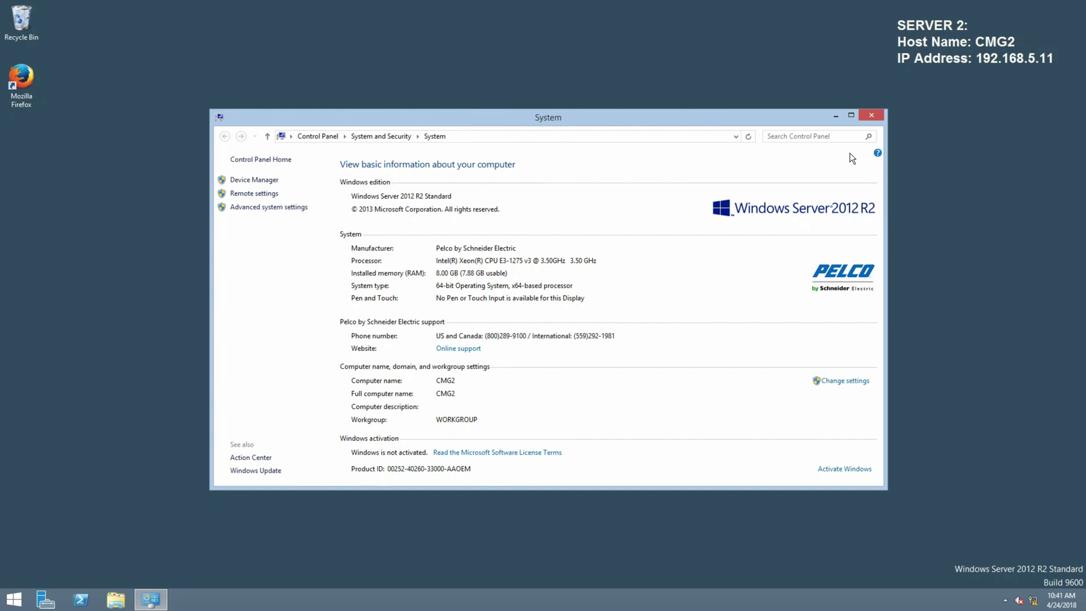
left_click(871, 116)
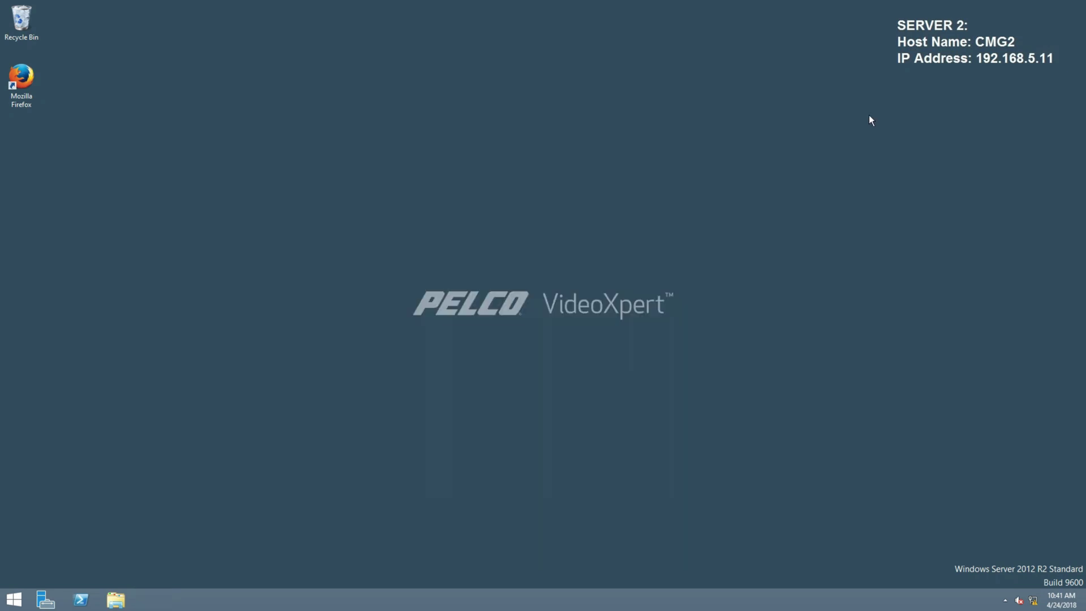
- Check CMG2's Ethernet details: static IP 192.168.5.11, mask 255.255.255.0, gateway 192.168.5.1
right_click(1032, 601)
left_click(1030, 589)
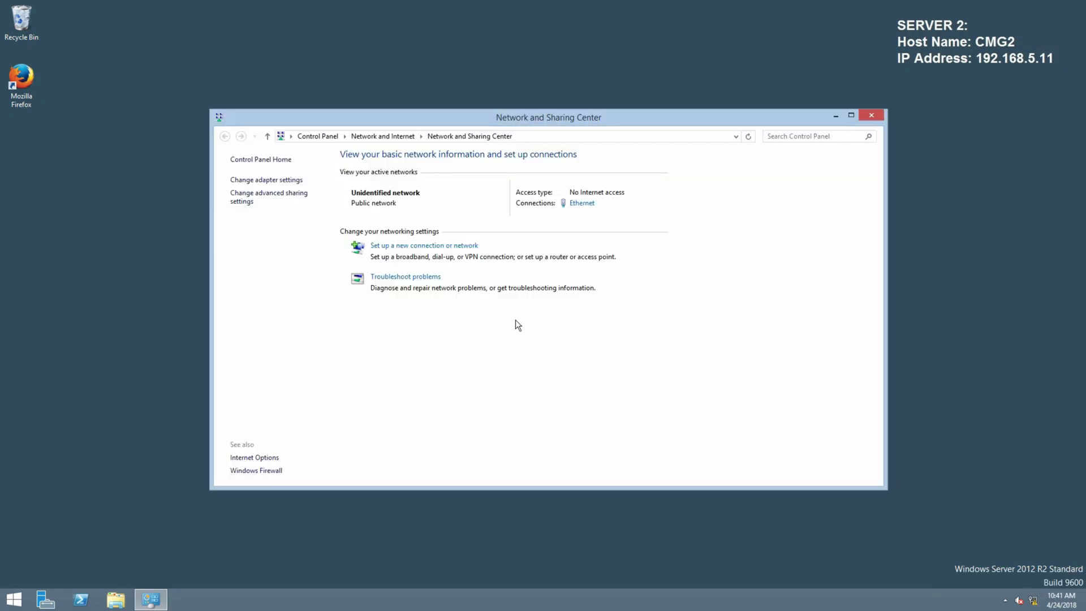
left_click(292, 181)
double_click(305, 192)
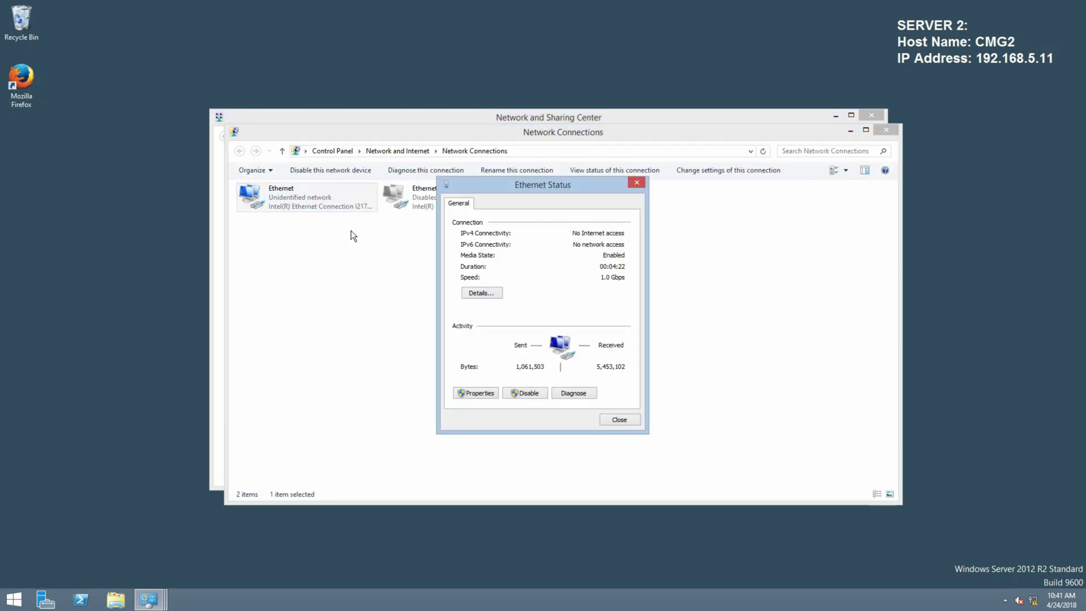
left_click(492, 294)
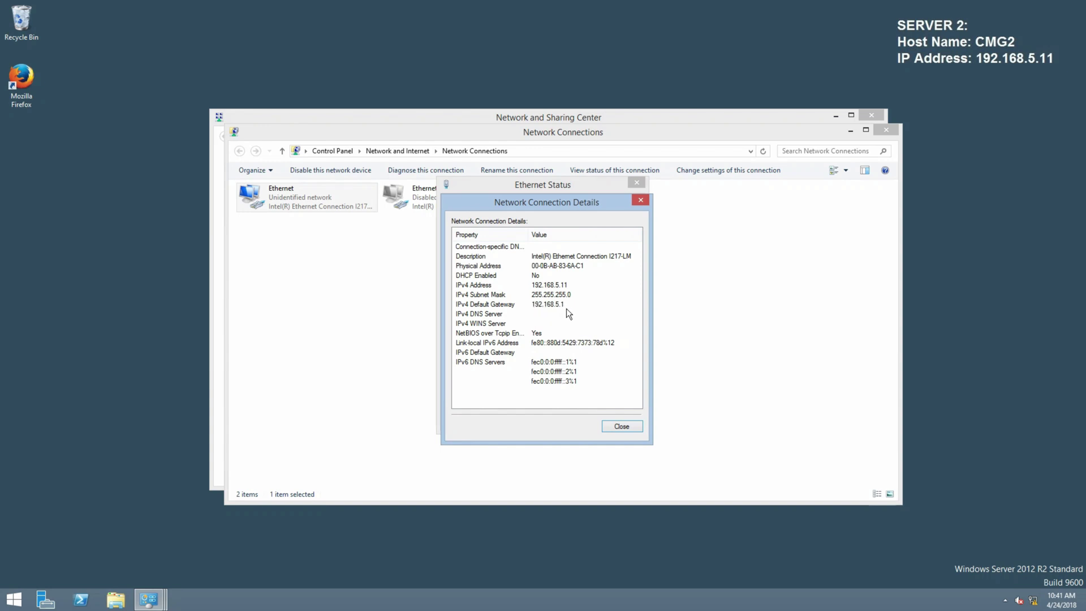
left_click(619, 428)
left_click(621, 417)
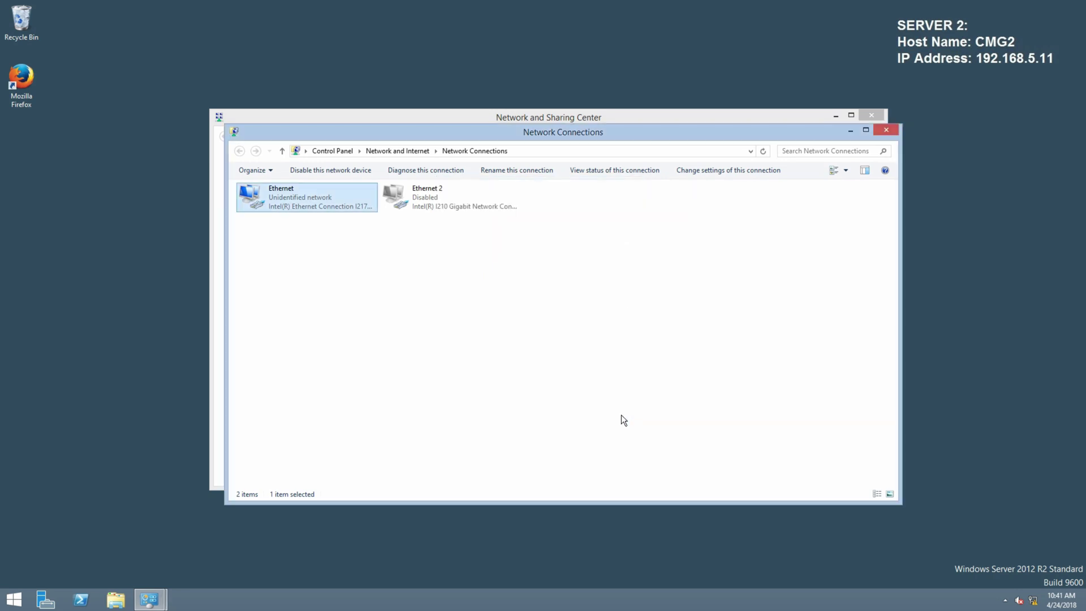
left_click(885, 131)
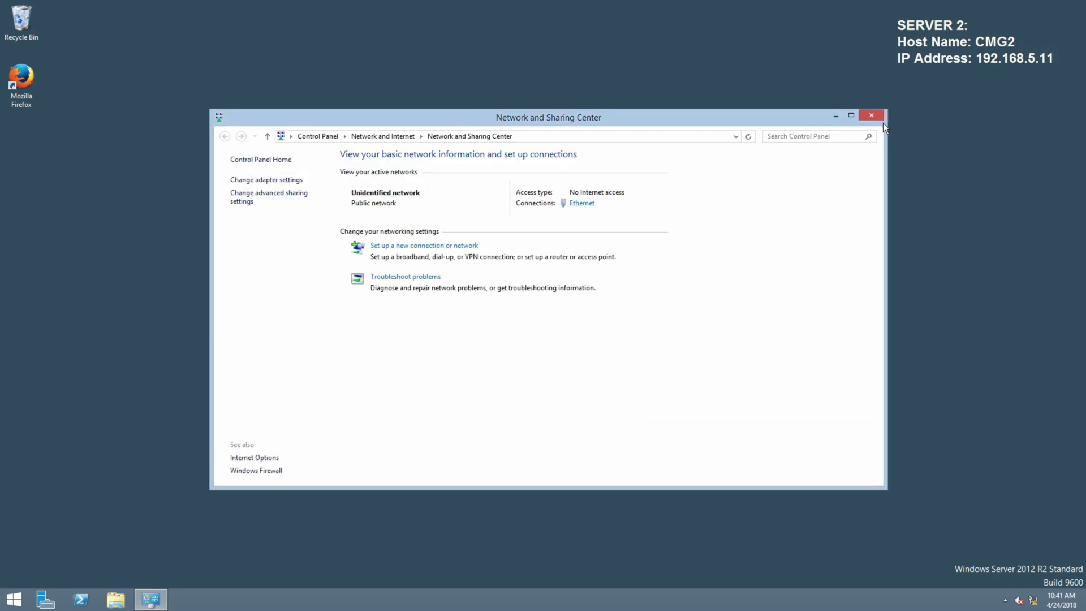
- Close the Network and Sharing Center and review CMG2's date and time settings
left_click(877, 117)
left_click(1061, 599)
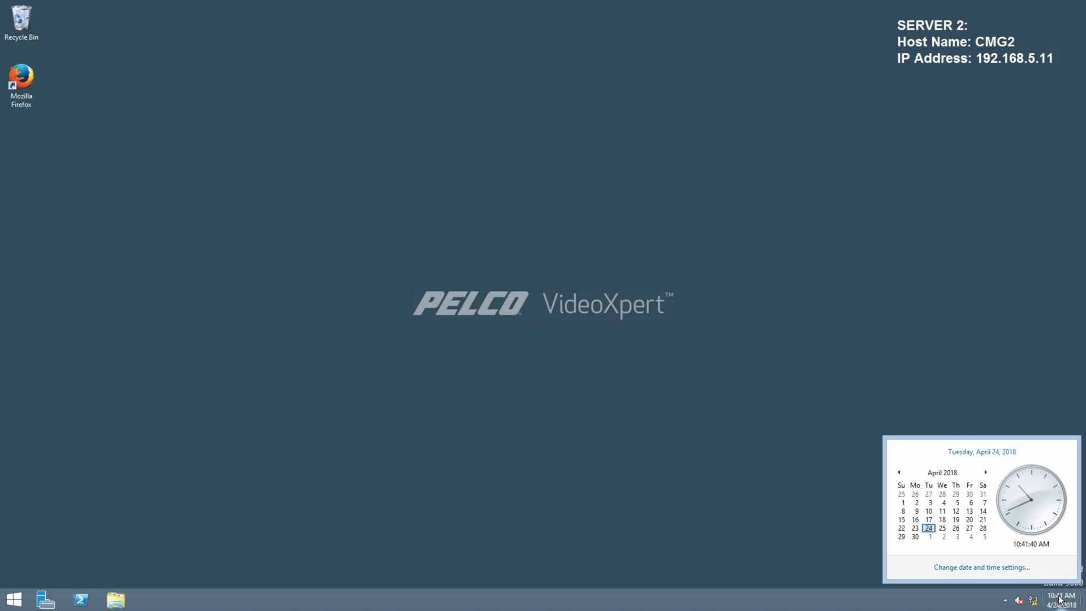
left_click(979, 567)
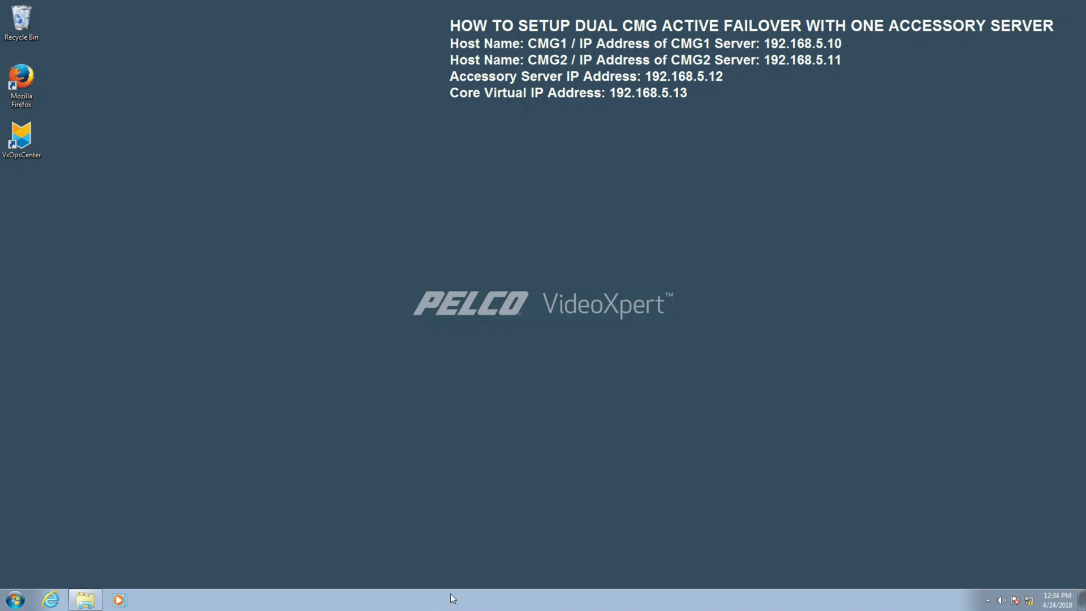
- Launch Firefox and load the VideoXpert Admin Portal at 192.168.5.10
double_click(23, 82)
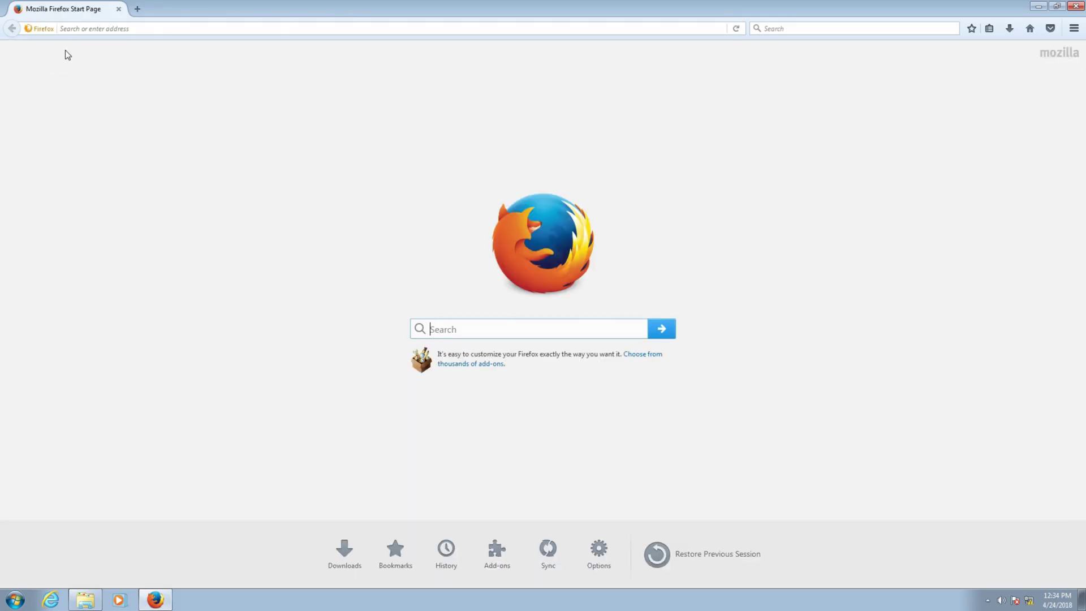
left_click(77, 31)
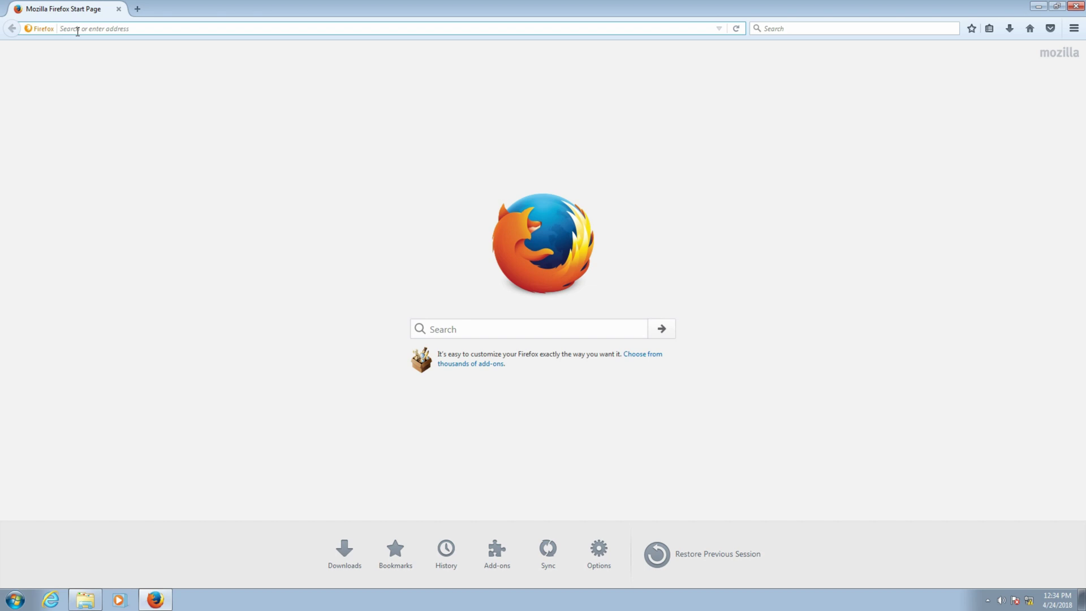
type("19")
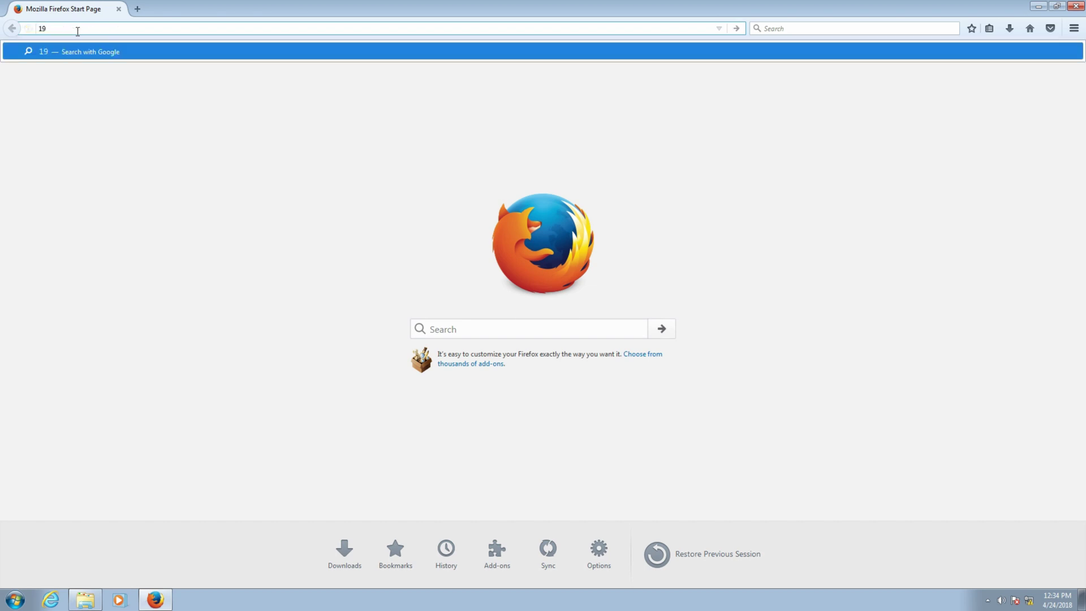
type("2.168.5.10")
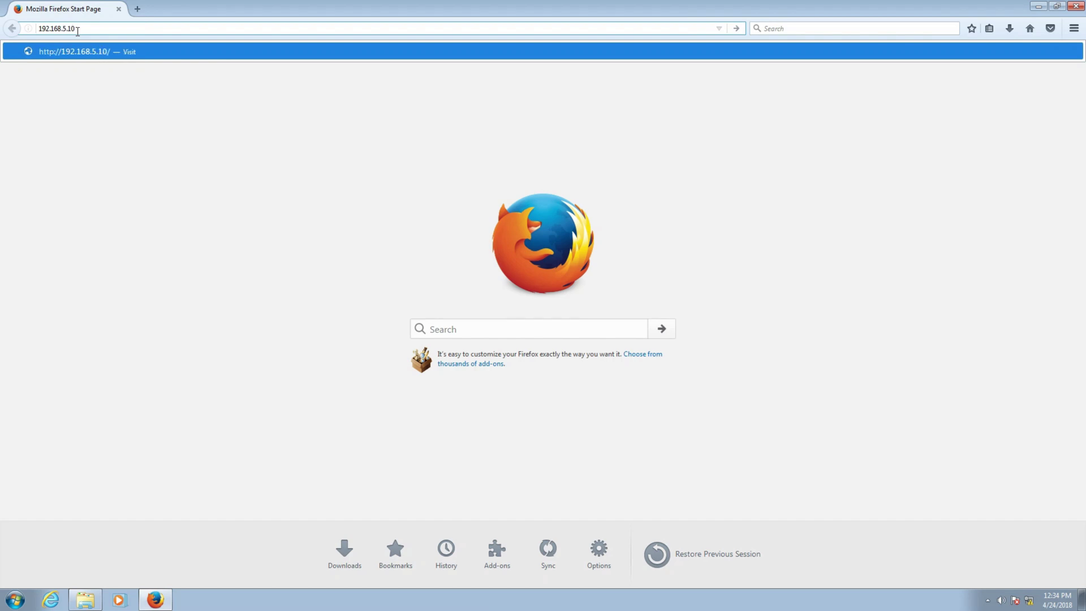
key("Return")
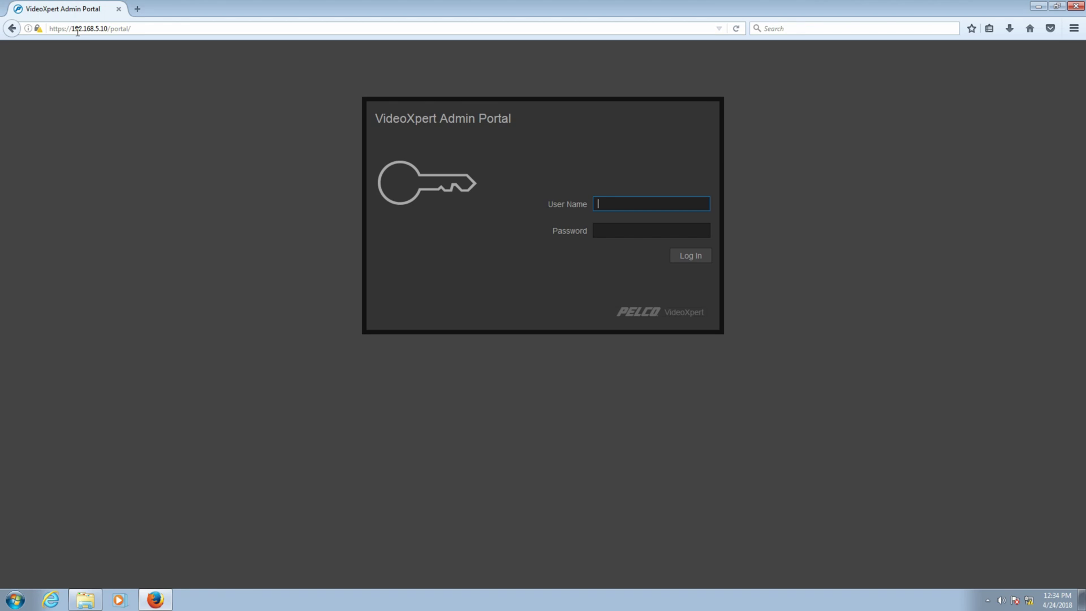
- Log in to the portal with the admin account and its current password
key("Tab")
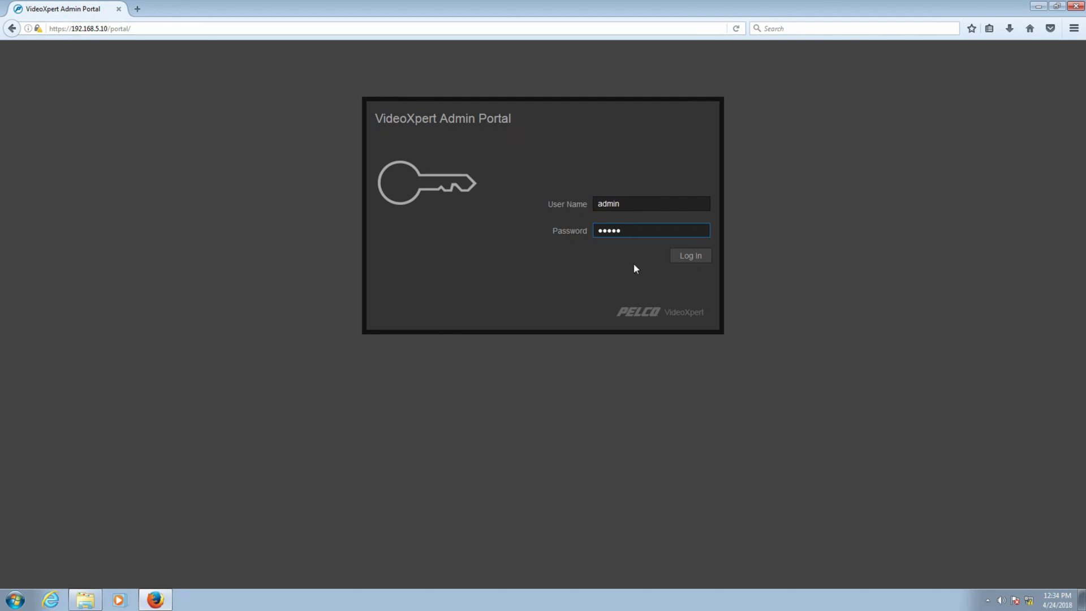
left_click(691, 257)
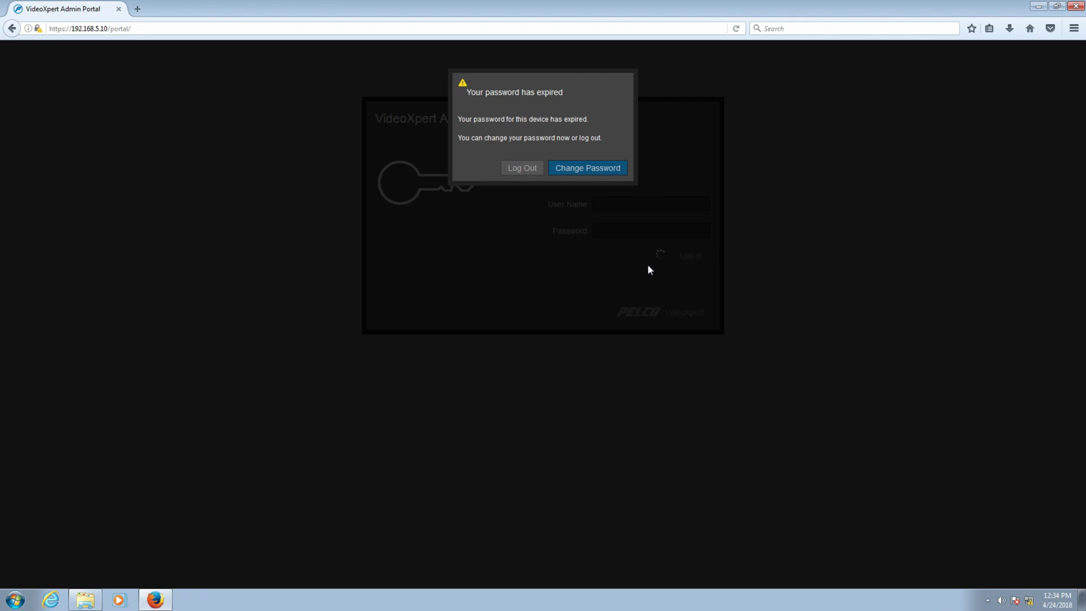
- Replace the expired password by entering the old password and a new one twice
left_click(584, 168)
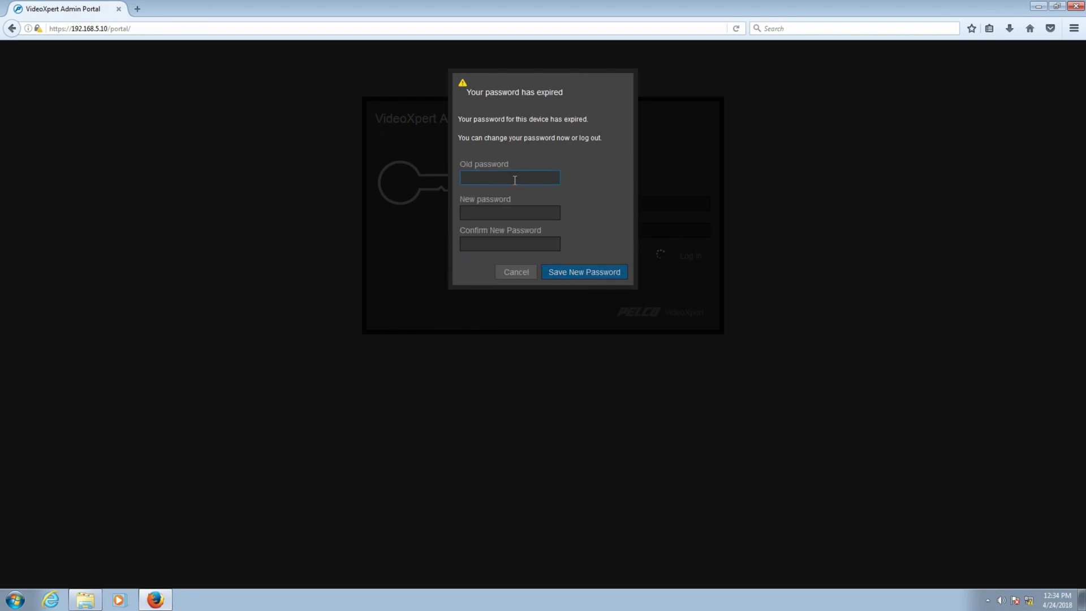
type("•••••")
key("Tab")
type("••••••")
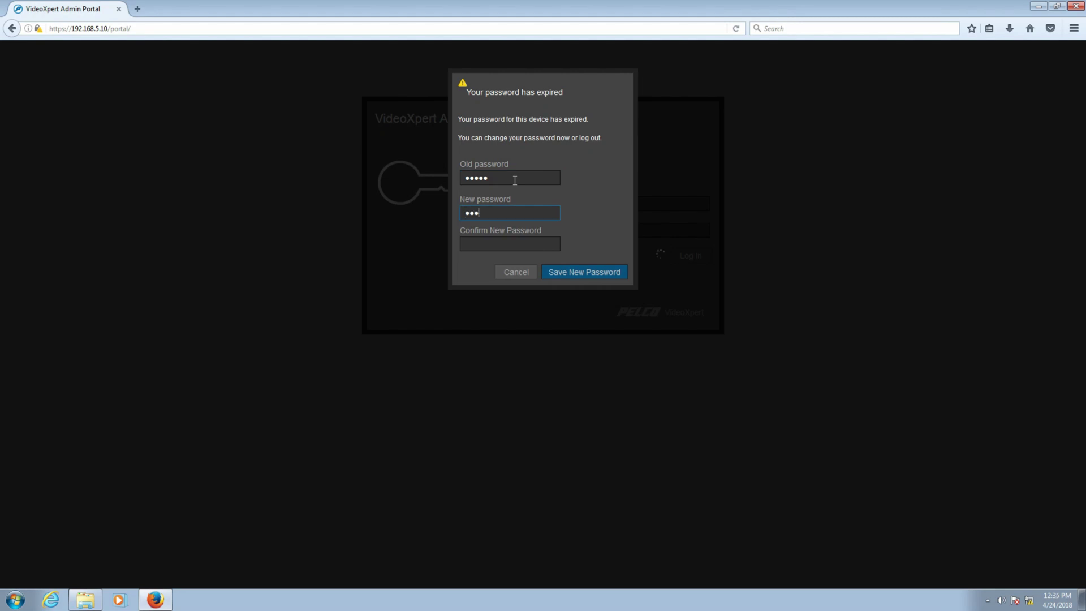
type("••")
left_click(491, 242)
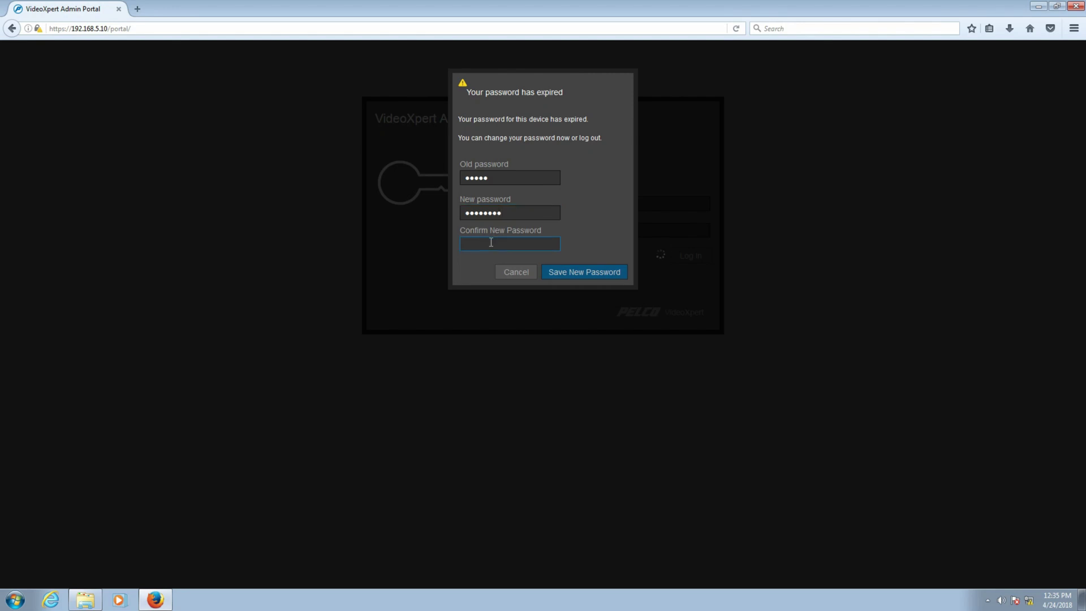
type("••••••••")
left_click(558, 273)
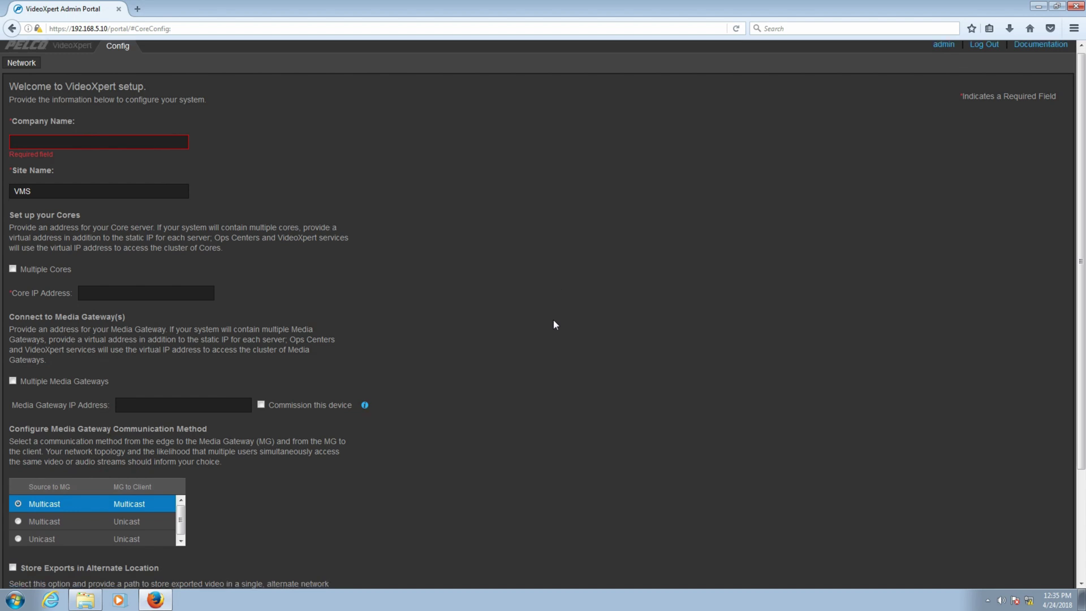
- Enter company name Pelco and overwrite site name VMS with VideoXpert
scroll(554, 325, "down", 1)
scroll(554, 325, "up", 1)
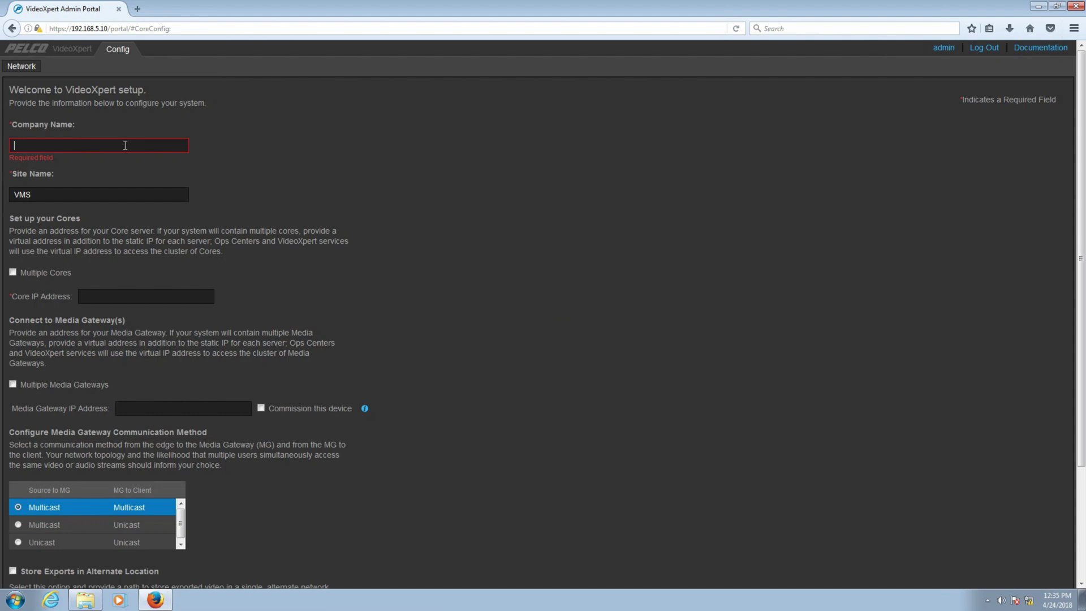
type("P")
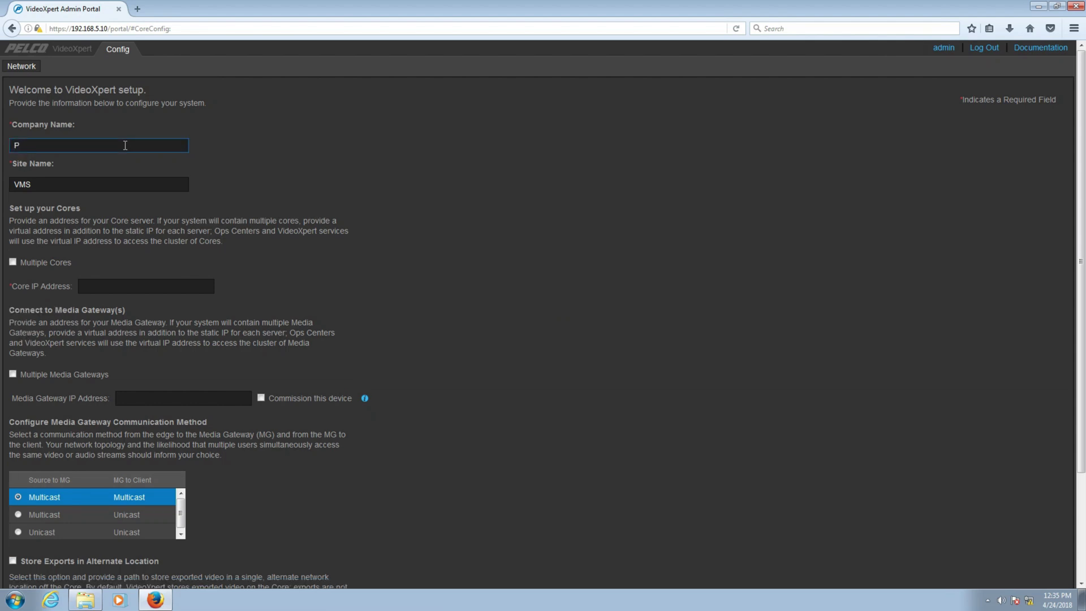
type("elco")
left_click_drag(107, 184, 2, 187)
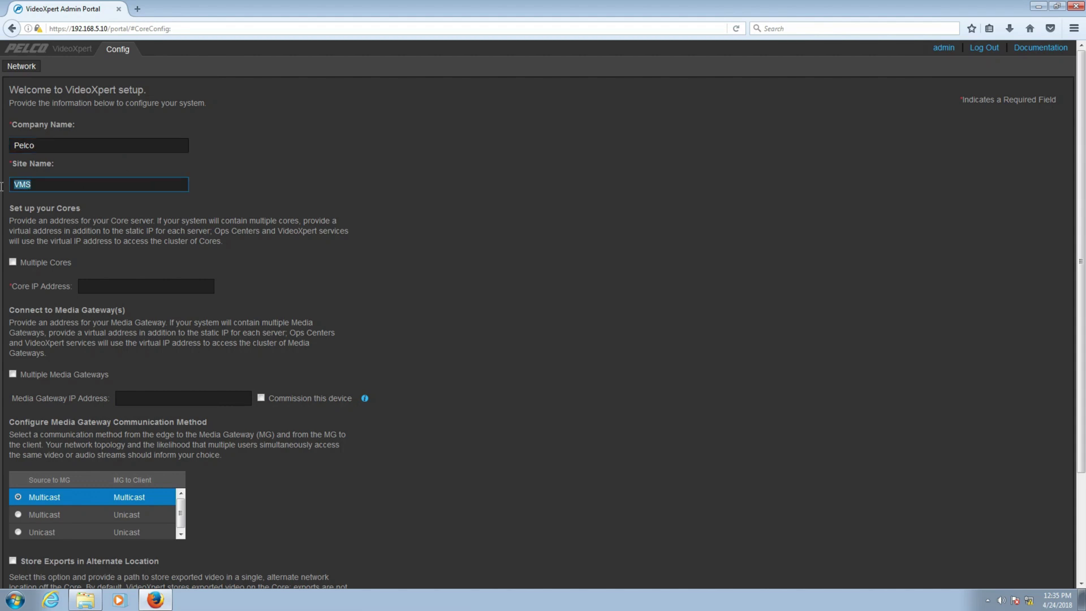
type("VideoXpert")
scroll(35, 216, "down", 2)
- Check Multiple Cores, set Core Virtual IP 192.168.5.13, and list core IPs 192.168.5.10 and 192.168.5.11
left_click(13, 207)
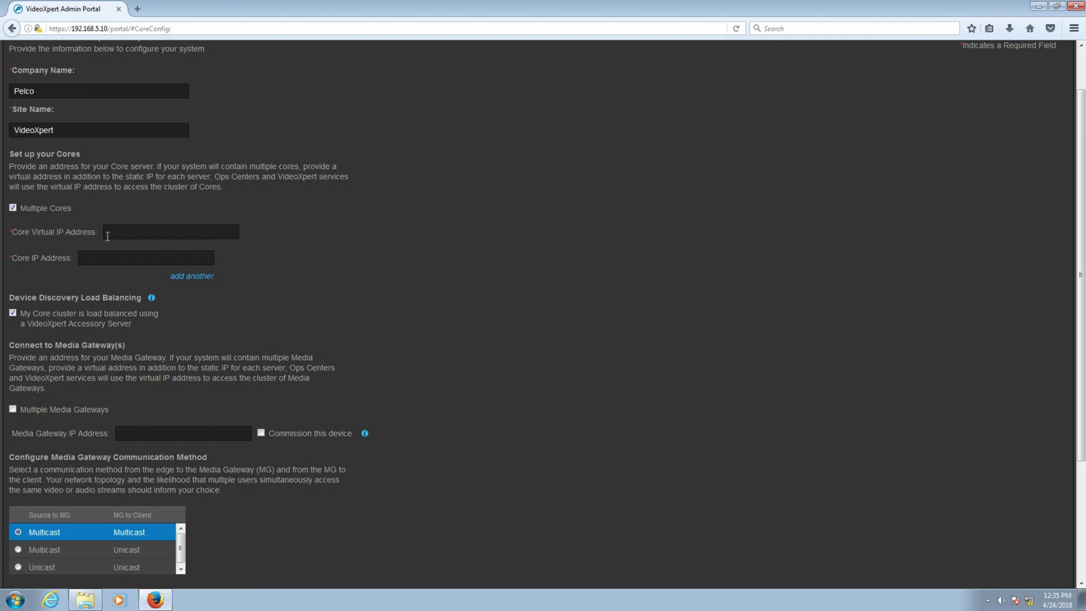
left_click(111, 235)
type("192.168.5.13")
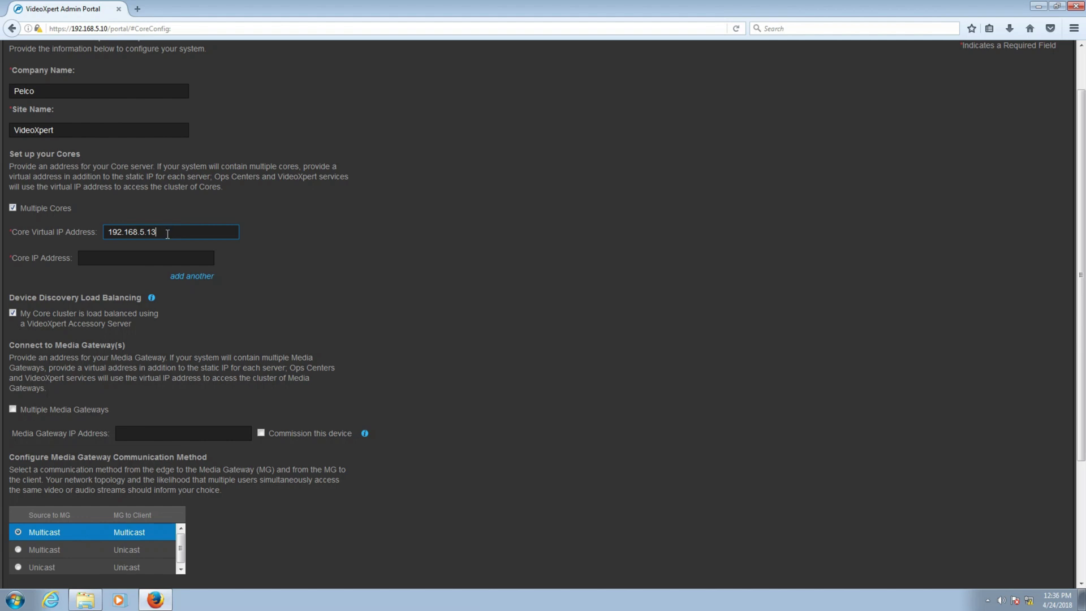
left_click(149, 258)
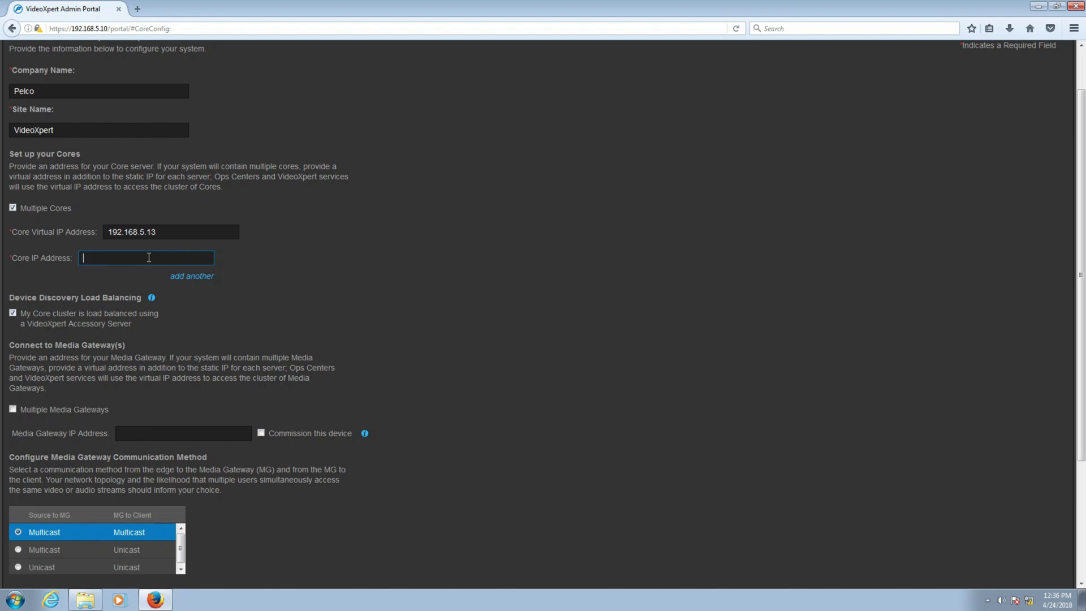
type("192.168.5.10")
left_click(187, 279)
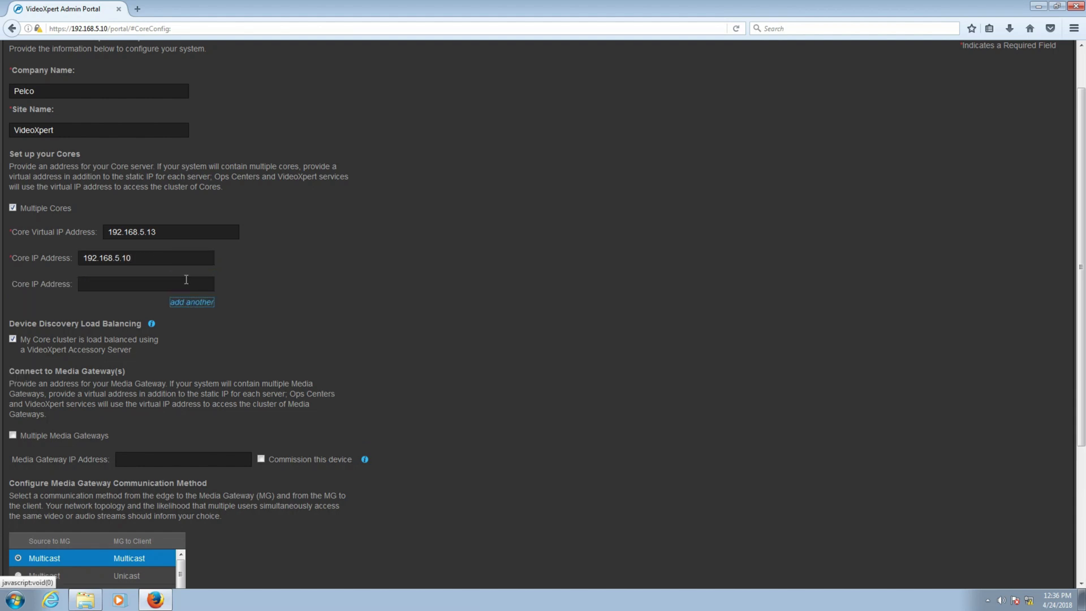
left_click(137, 280)
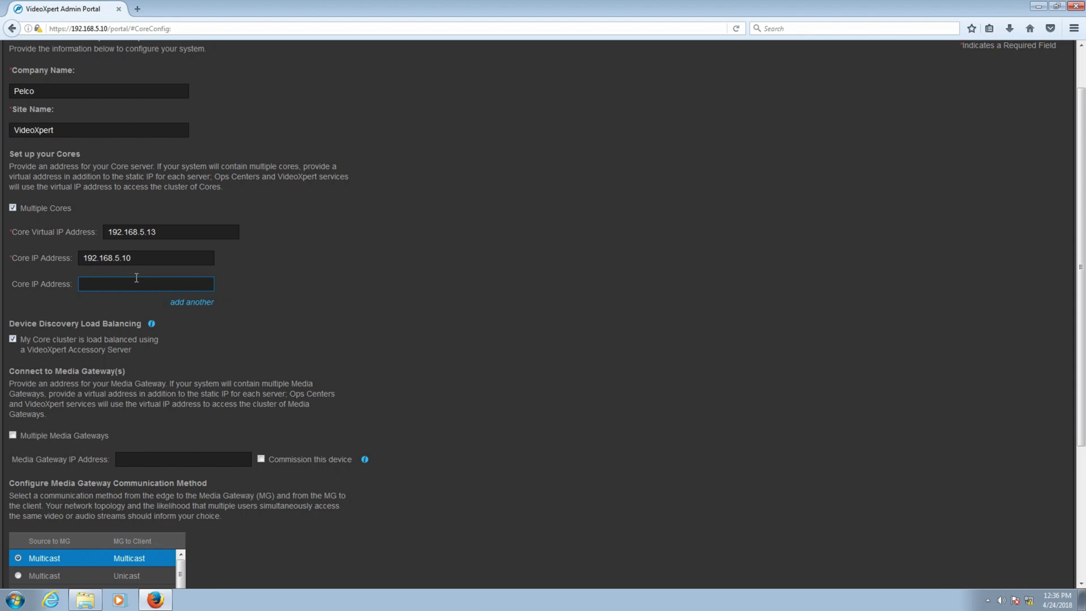
type("192.168.5.11")
scroll(137, 278, "down", 3)
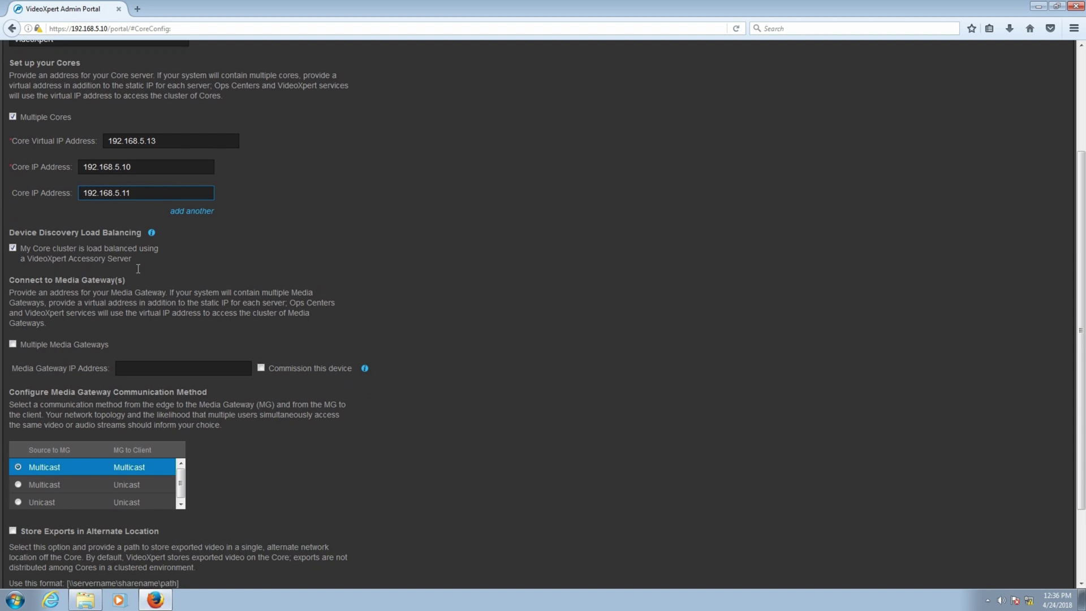
scroll(113, 265, "down", 1)
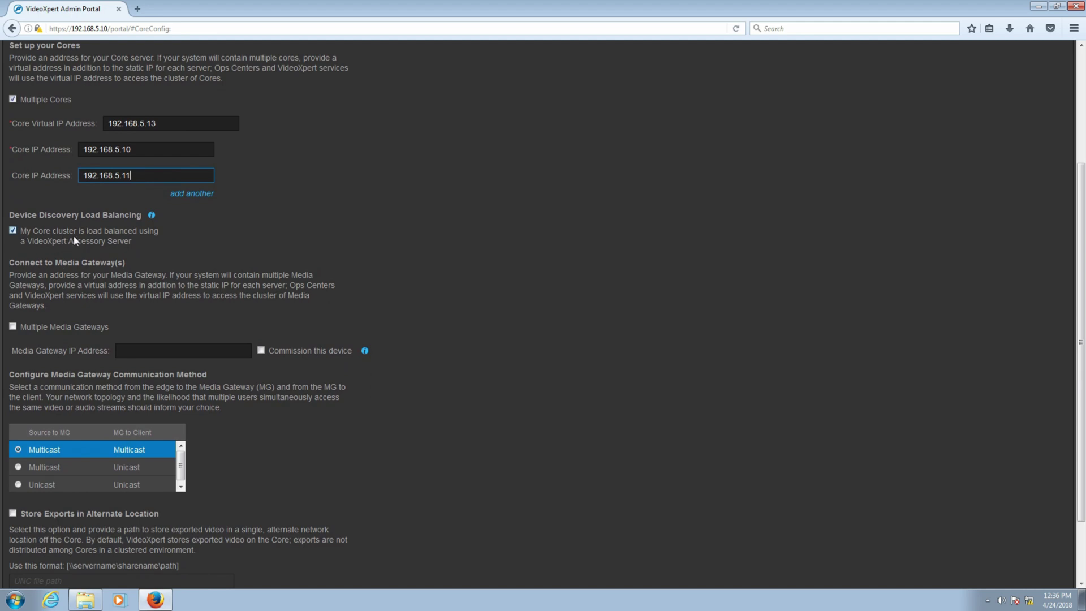
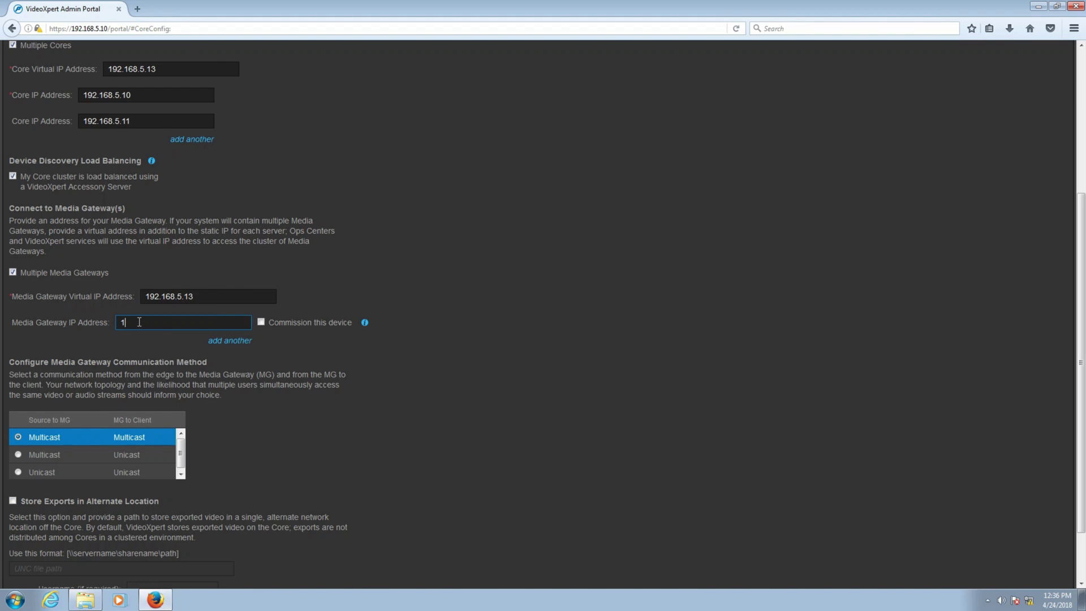
- Add Media Gateways 192.168.5.10 and 192.168.5.11, mark both for commissioning, and save the configuration
type("168.5.10")
scroll(252, 284, "down", 2)
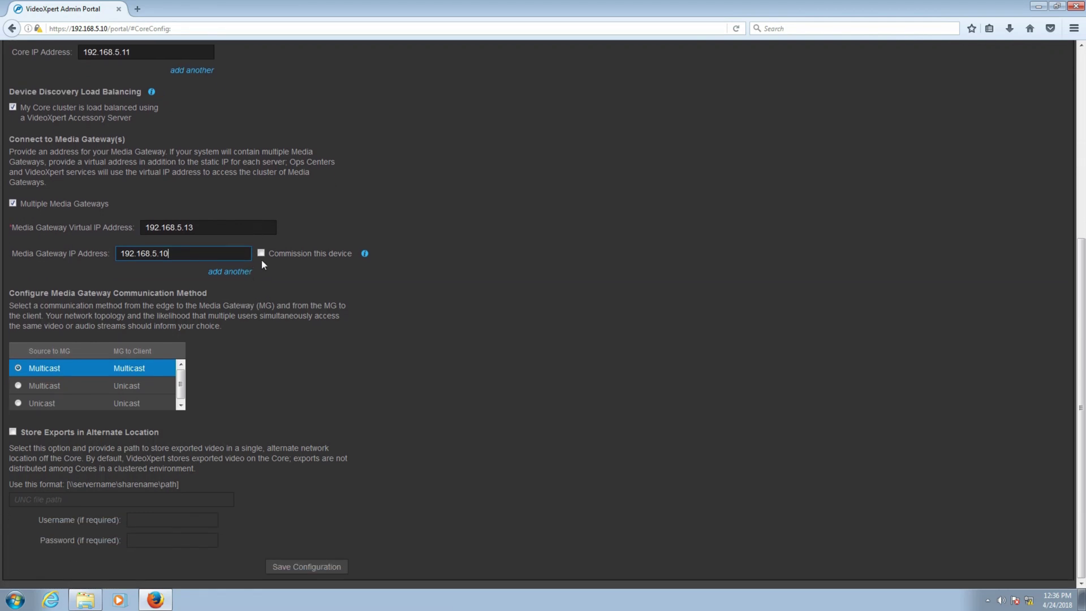
left_click(261, 254)
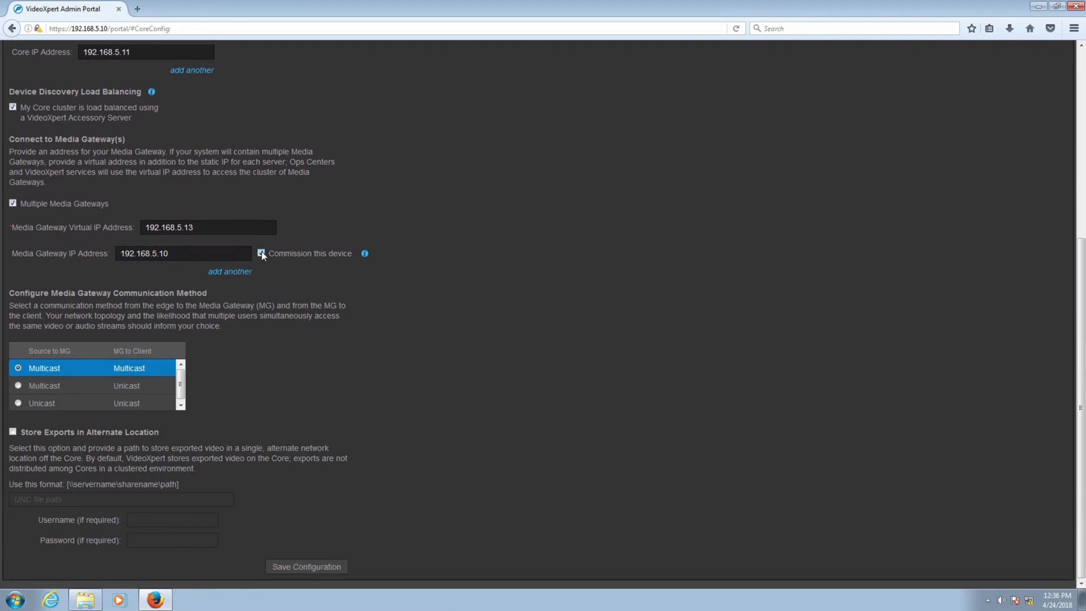
left_click(230, 272)
left_click(156, 281)
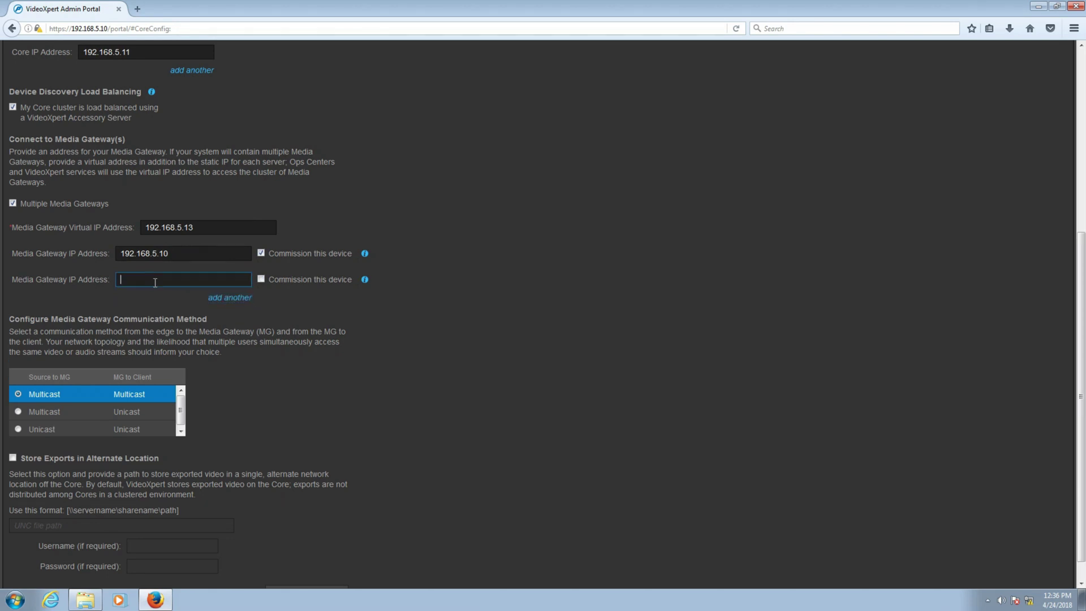
type("192.168.5.11")
left_click(262, 279)
scroll(175, 361, "down", 1)
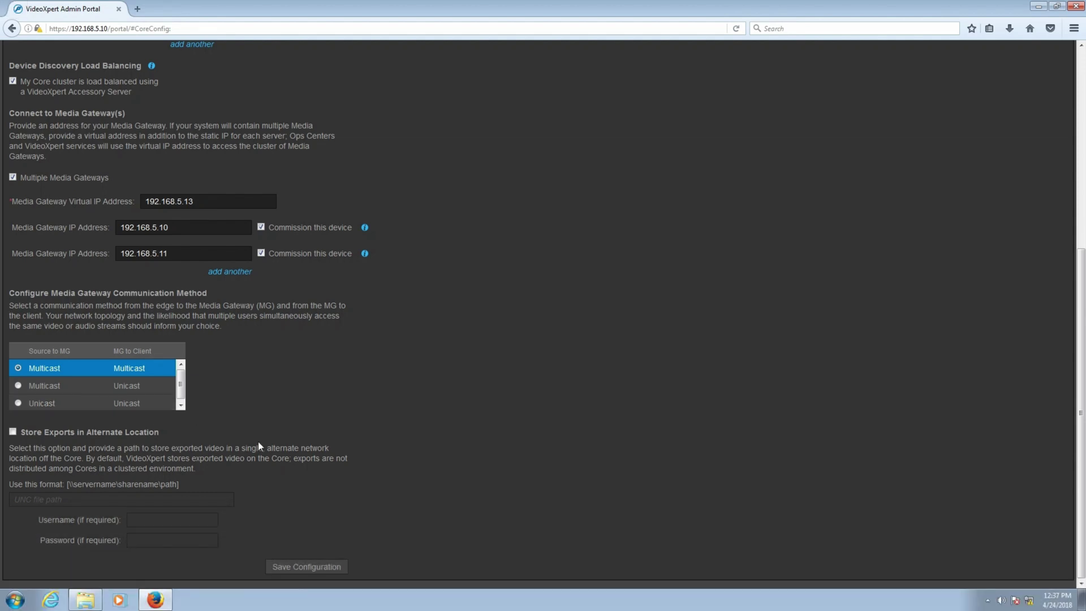
left_click(326, 567)
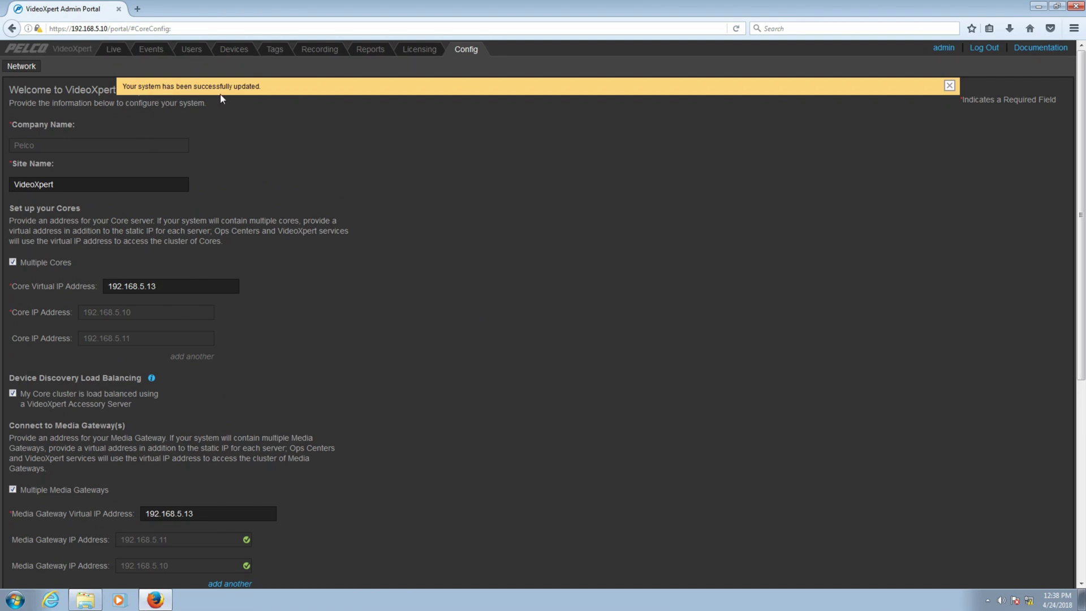
- Confirm the Devices list shows CMG1 and CMG2 cores and gateways all commissioned, then start a new tab
left_click(239, 51)
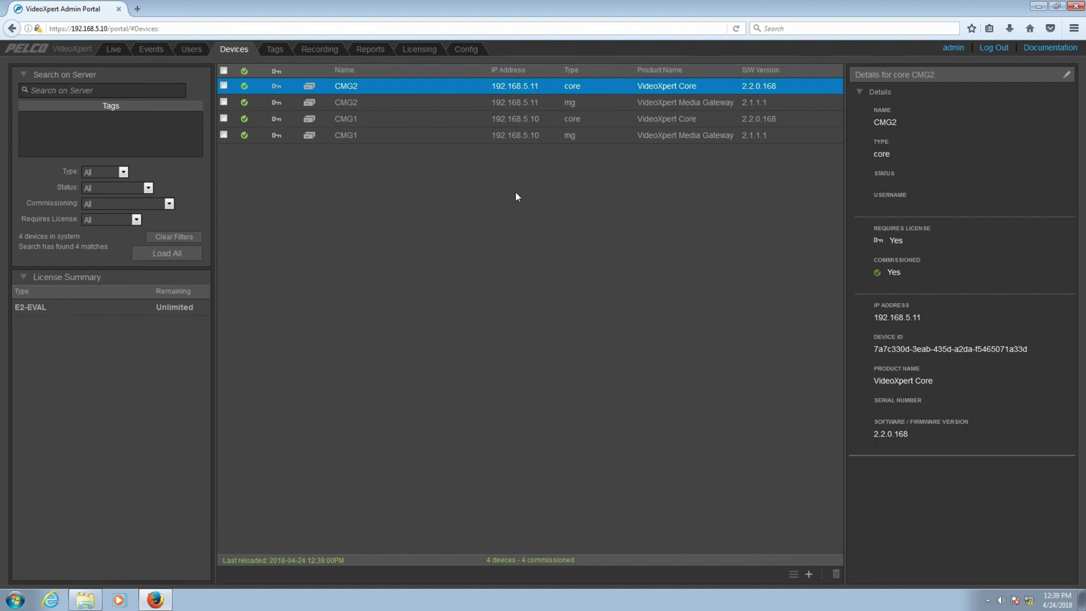
left_click(136, 8)
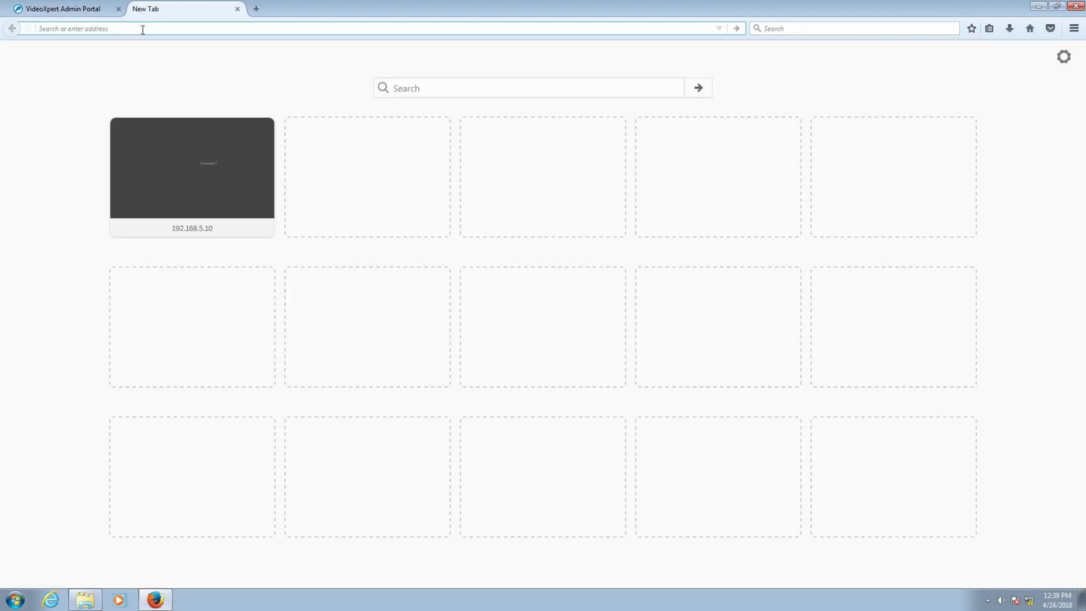
- Log in as admin on the second core at 192.168.5.11 and verify its four devices are commissioned
type("192.1")
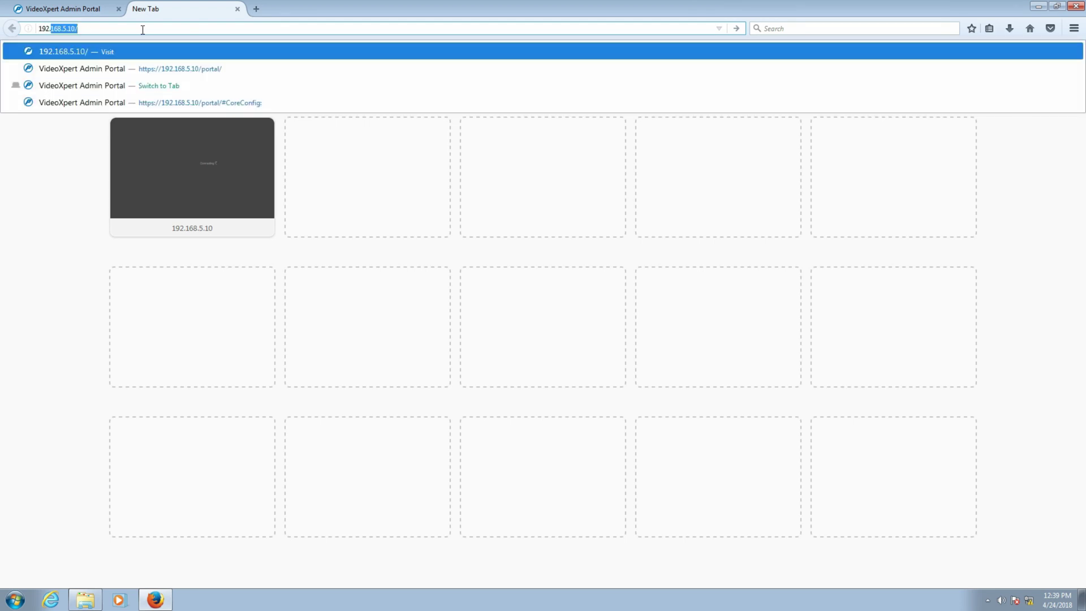
type("68.5.11")
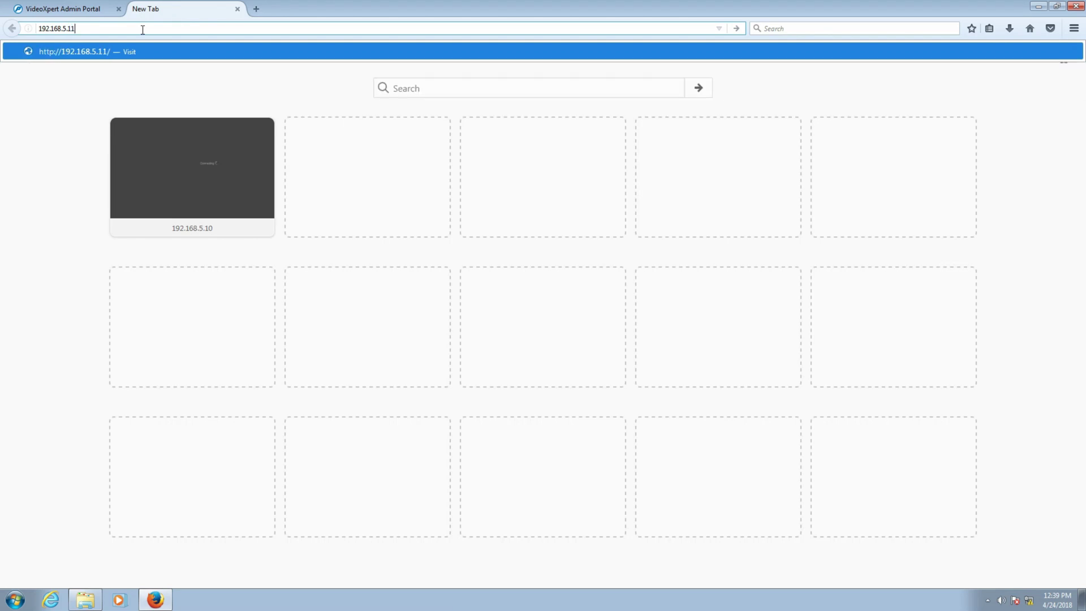
key("Return")
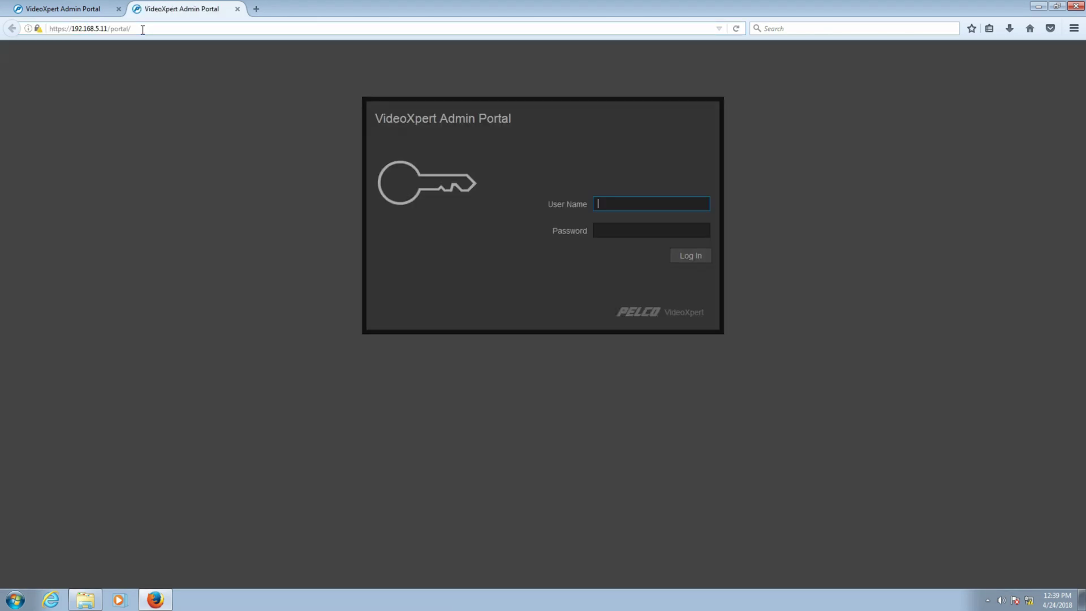
type("admin")
key("Tab")
type("•••••")
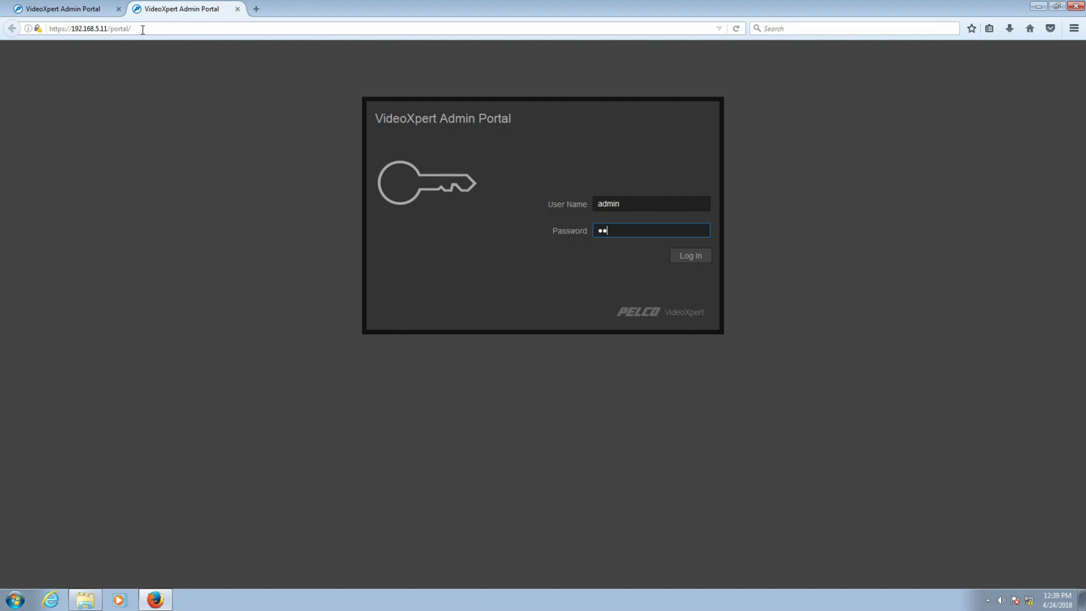
type("•••")
left_click(700, 254)
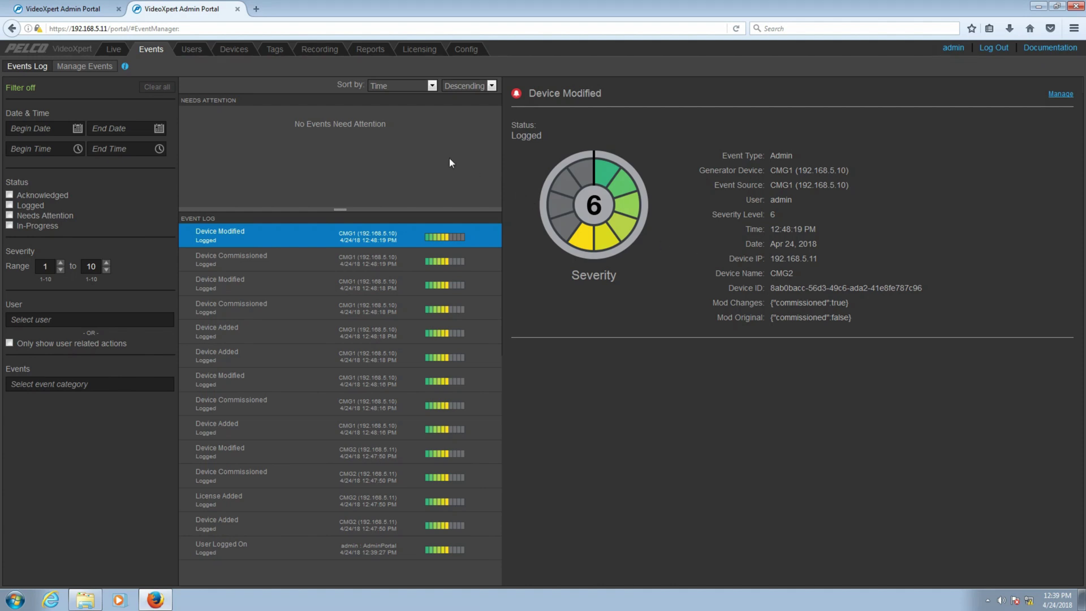
left_click(234, 50)
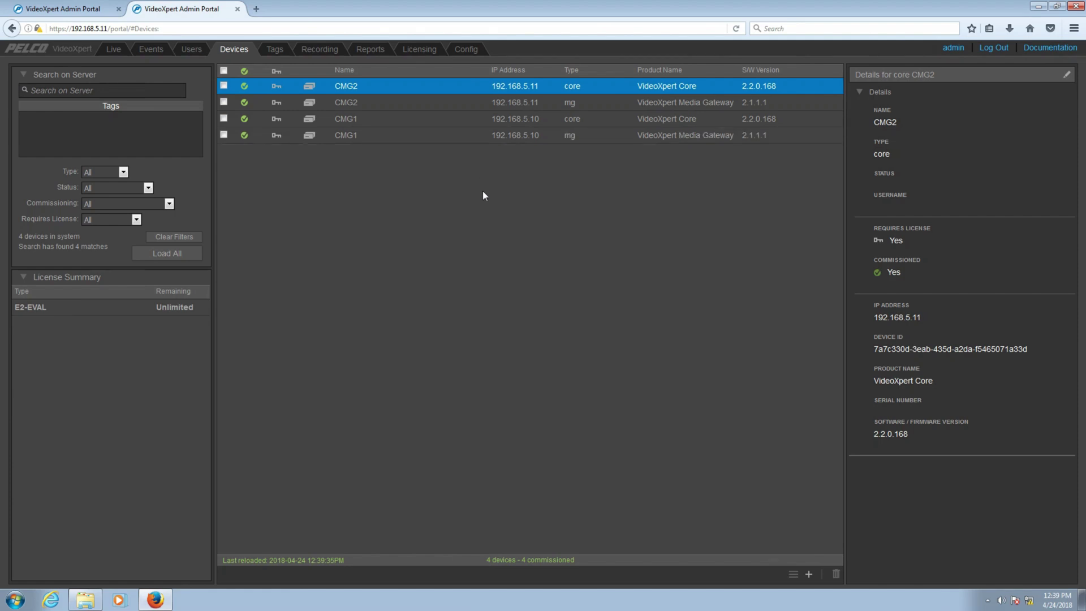
left_click(258, 9)
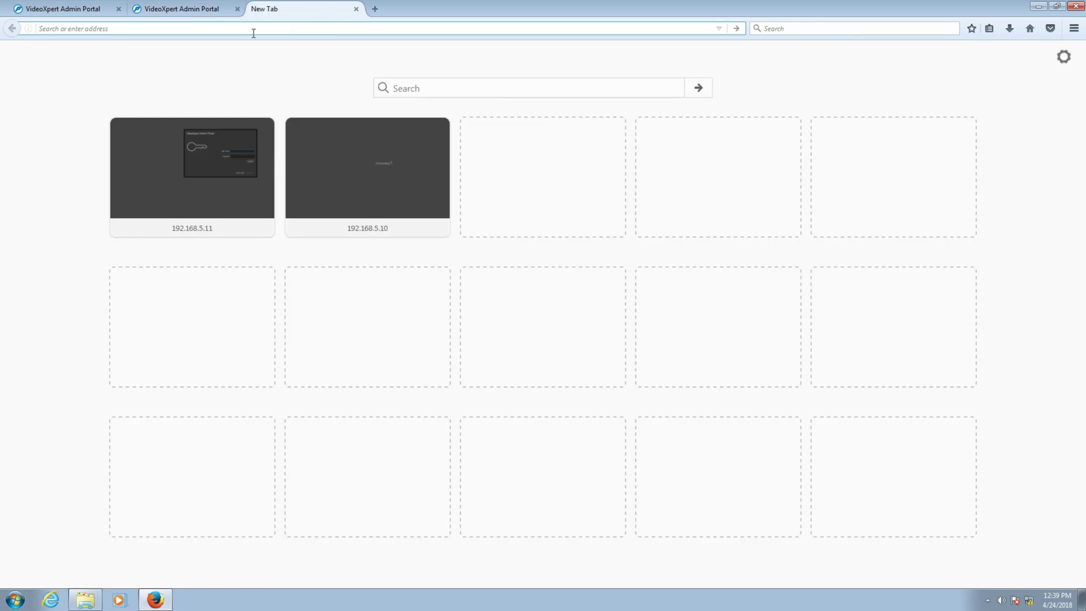
- Log in as admin to the Accessory Server at 192.168.5.12 to view its stopped services
type("192.1")
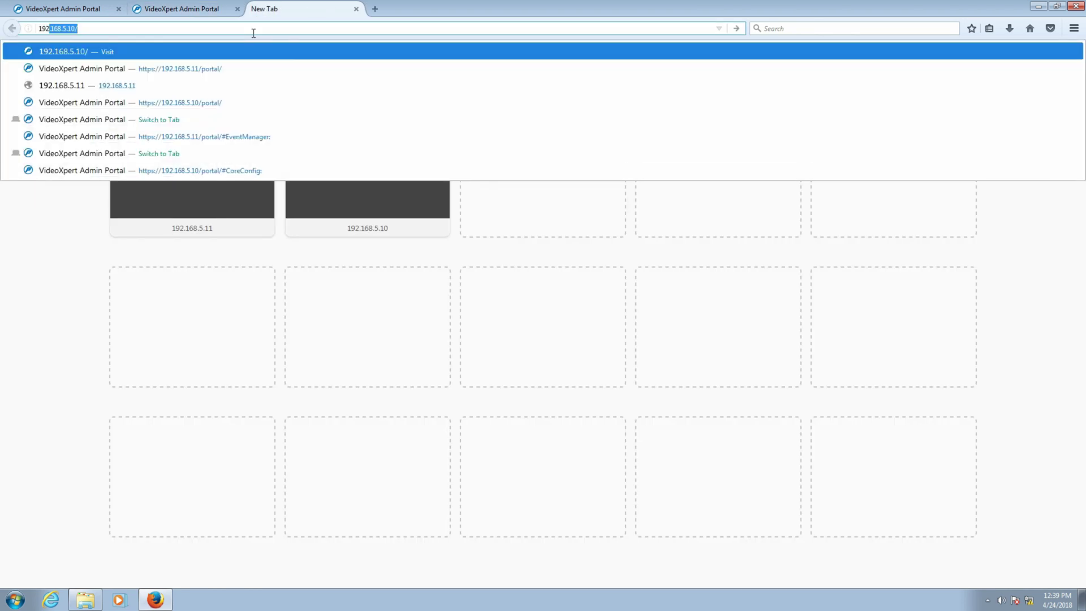
type("68")
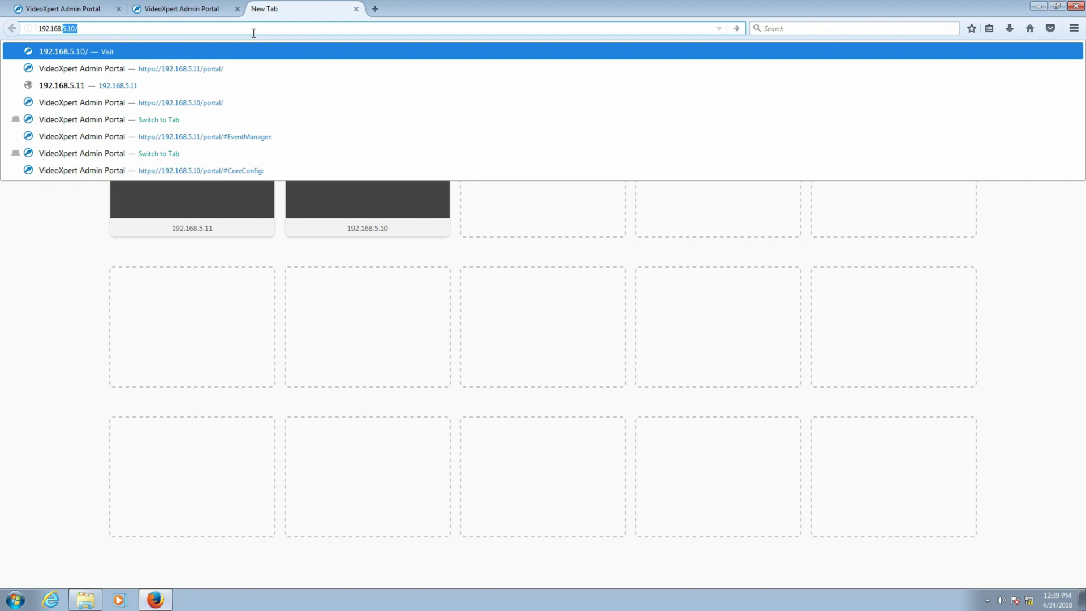
type(".5.12")
key("Return")
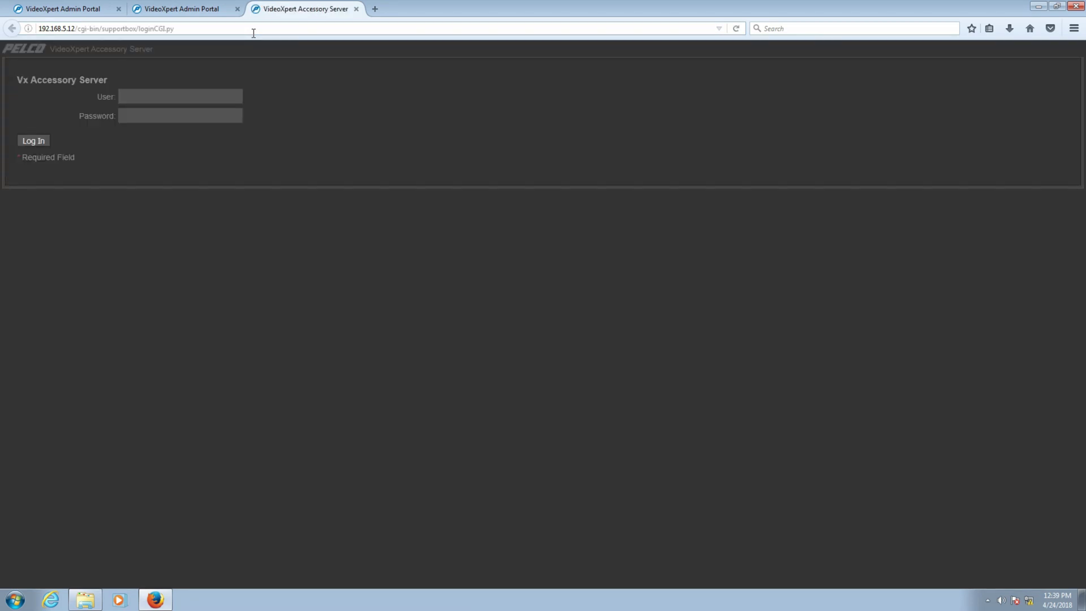
left_click(169, 100)
key("Tab")
left_click(26, 140)
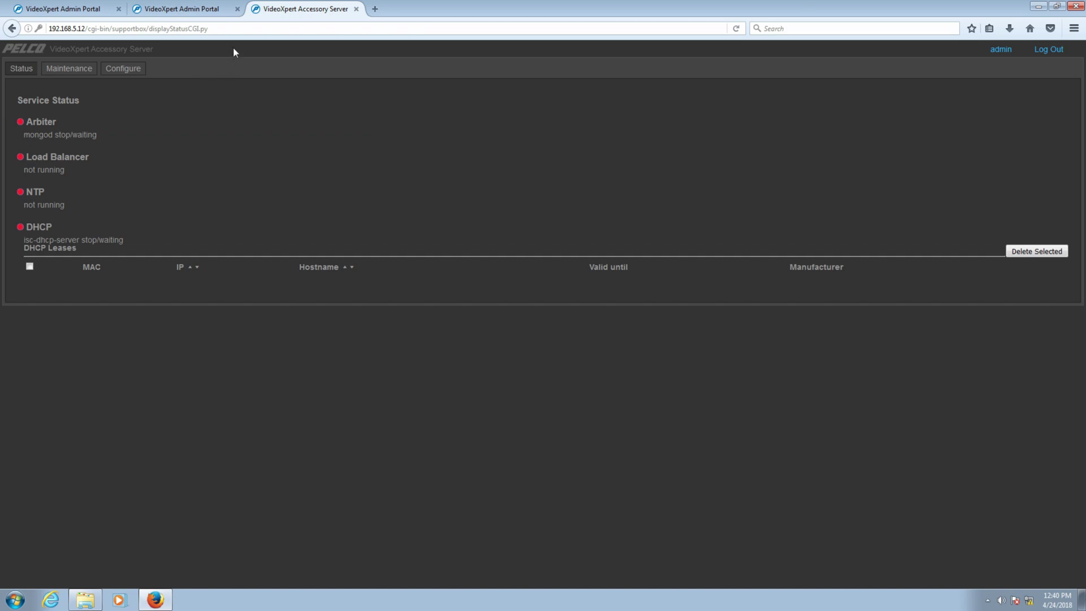
- Enable Run Arbiter and Run Load Balancer with core address 192.168.5.10 and the admin password
left_click(135, 74)
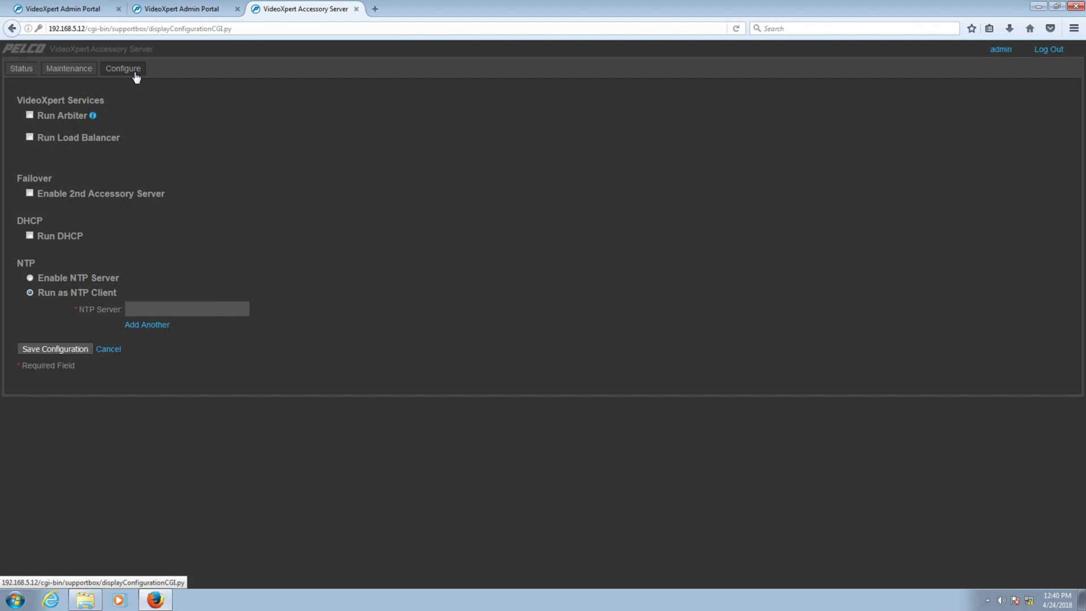
left_click(30, 115)
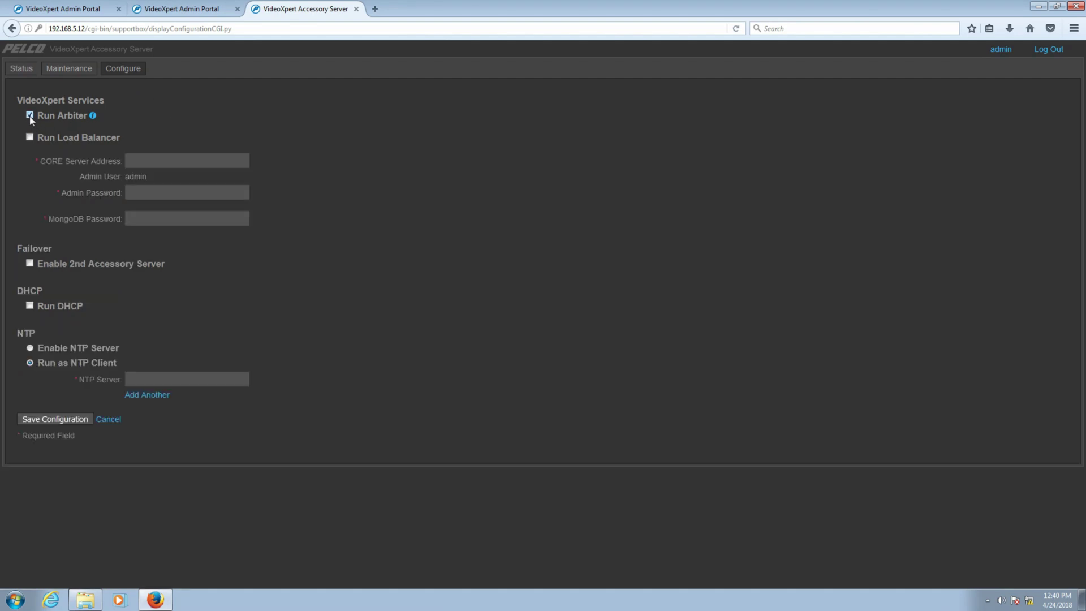
left_click(30, 137)
type("192.168.5.10")
left_click(150, 195)
type("admin")
type("••")
key("super")
- Remote-connect to the CMG1 server at 192.168.5.10, entering its password and accepting the certificate warning
type("remote")
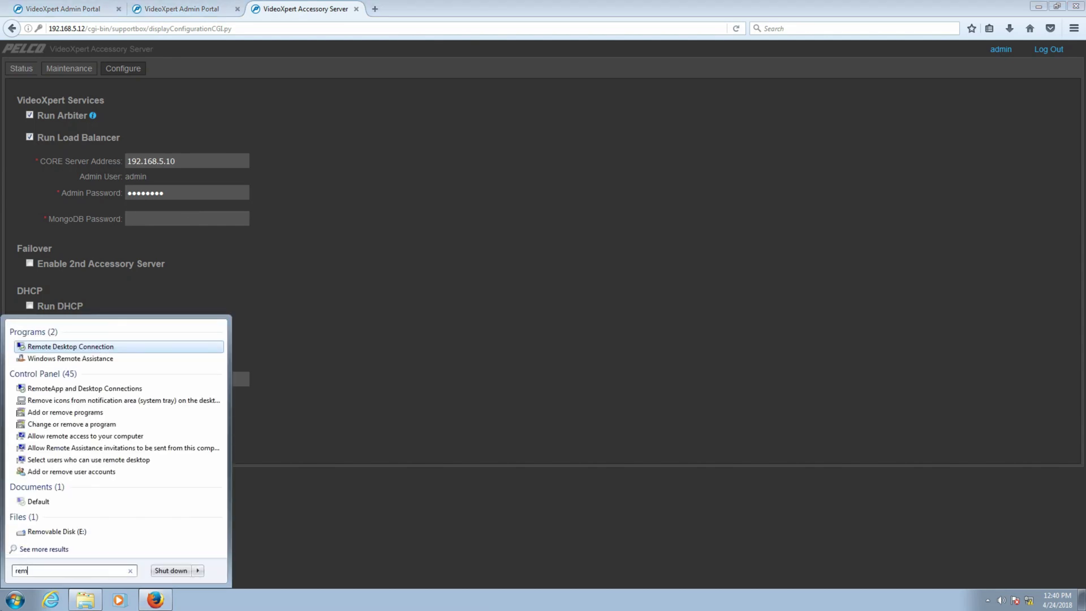
left_click(97, 347)
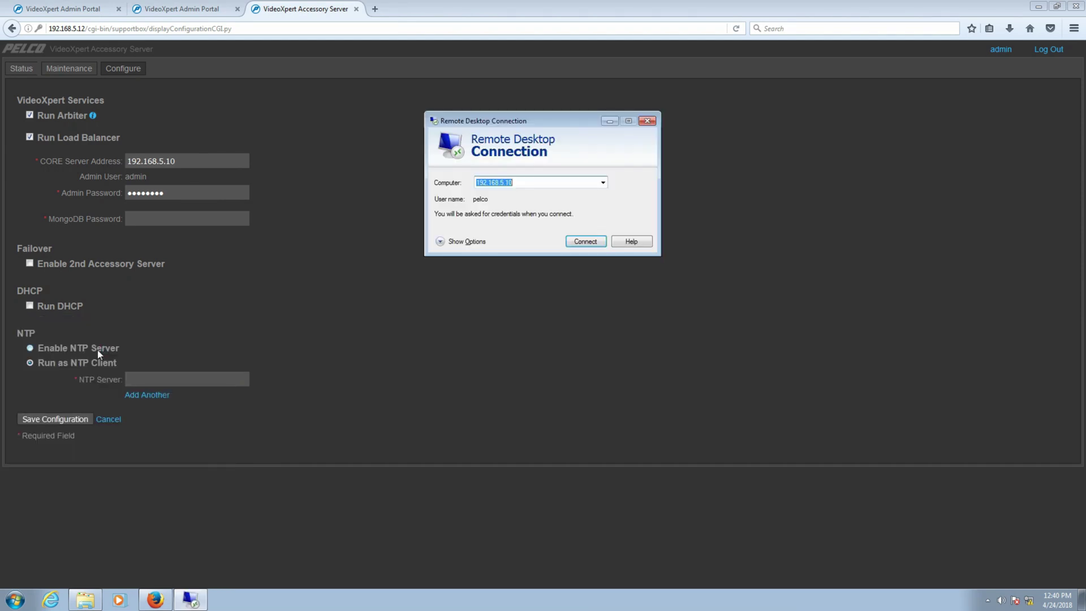
left_click(515, 182)
double_click(515, 182)
type("192")
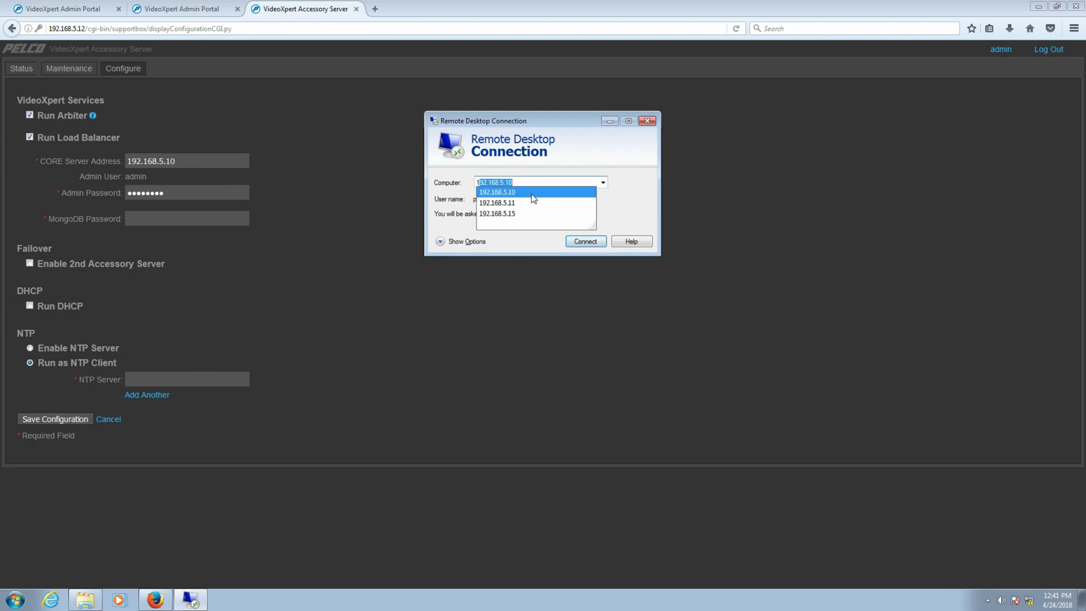
type(".168.5")
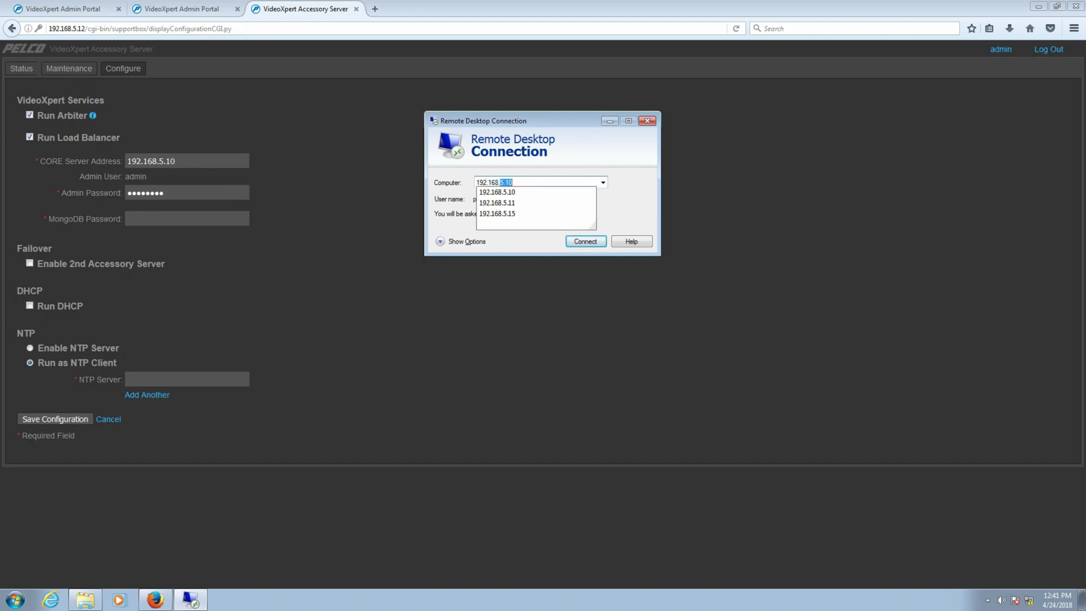
left_click(531, 193)
left_click(575, 242)
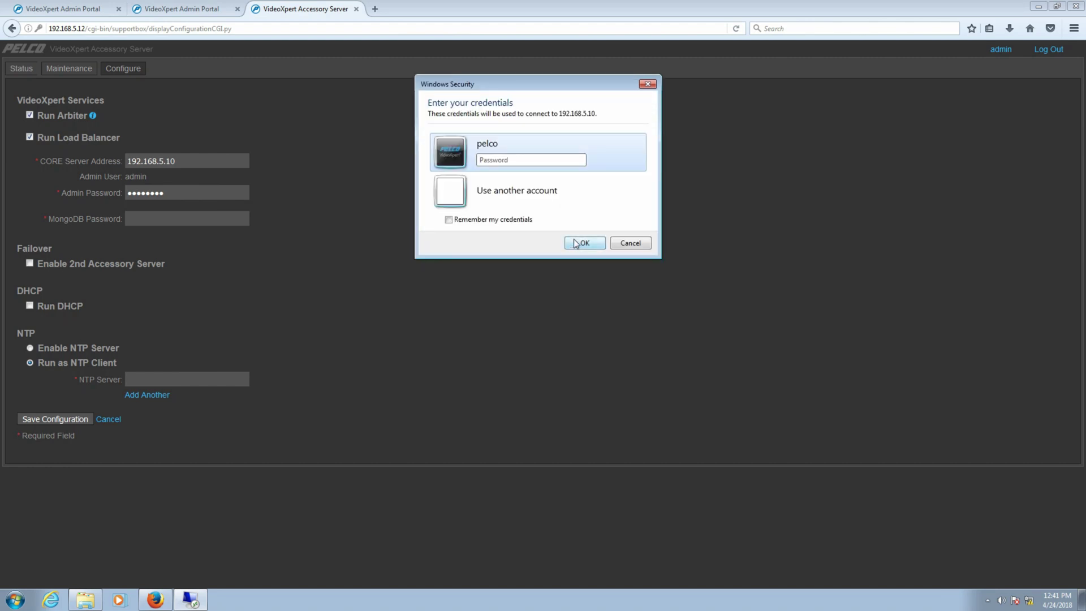
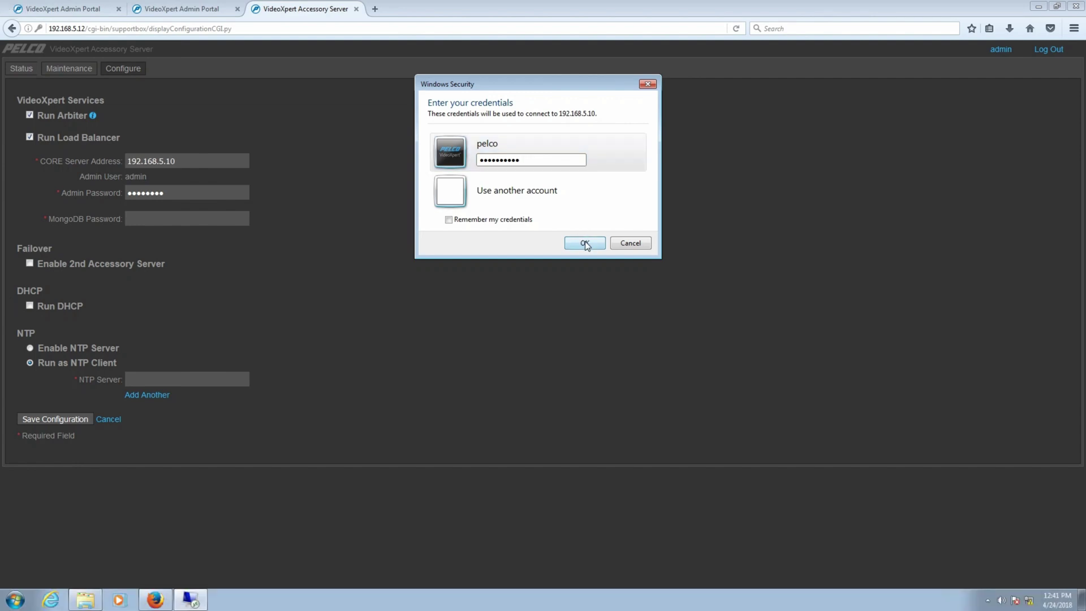
left_click(585, 242)
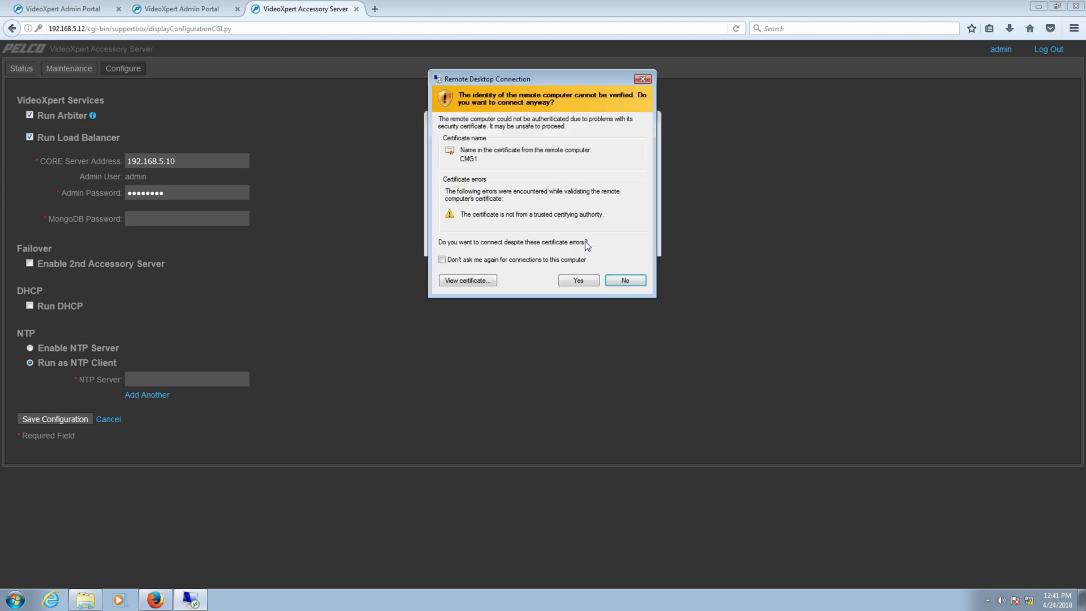
left_click(577, 281)
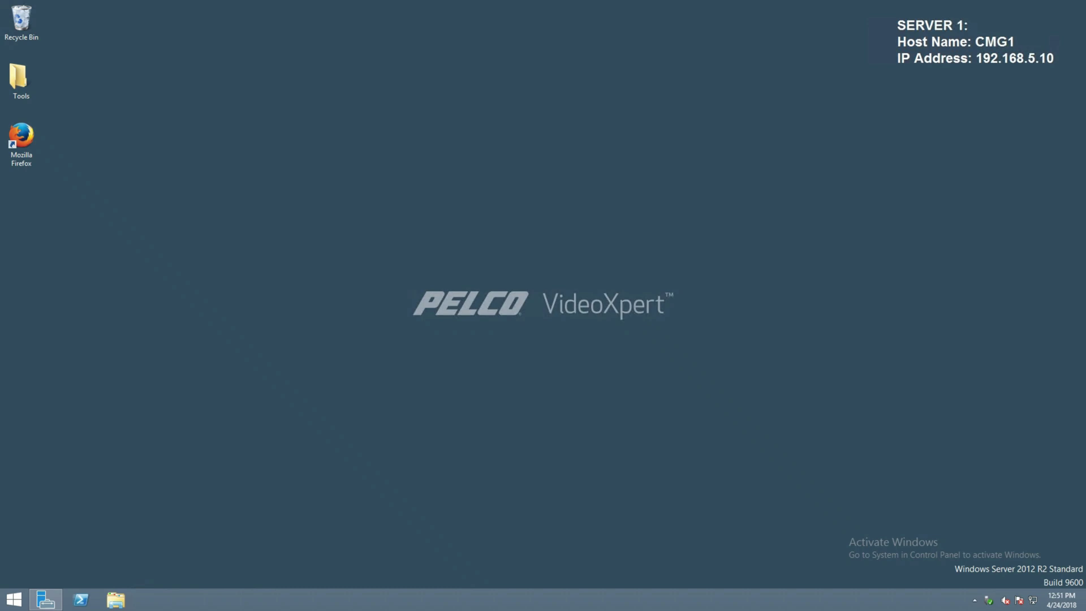
- Browse the C: drive to ProgramData\Pelco\Core\db\security and edit key.pem with Notepad++
left_click(116, 600)
double_click(181, 135)
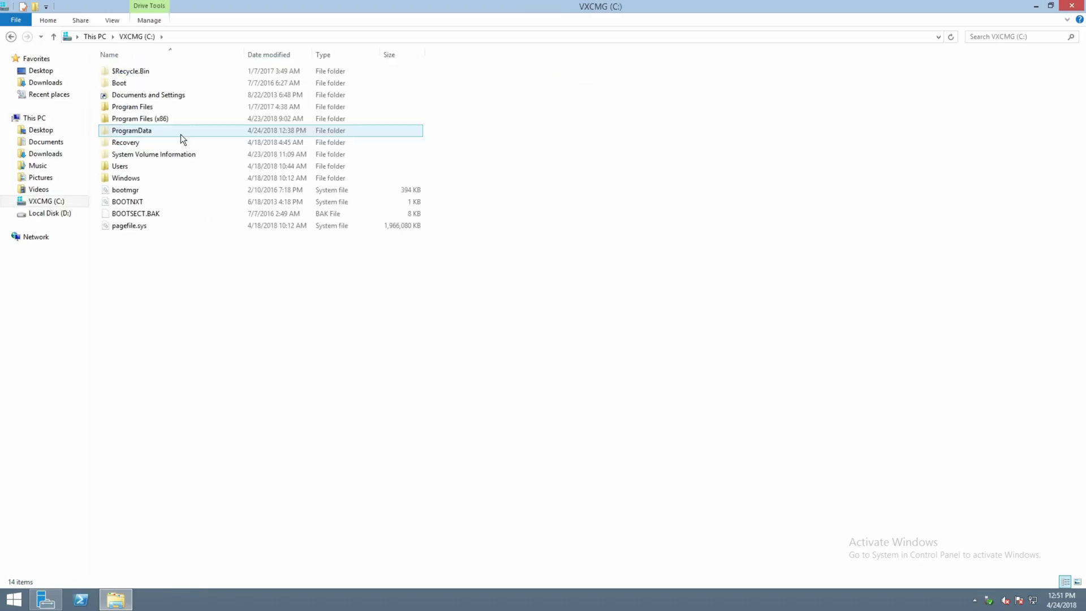
double_click(181, 133)
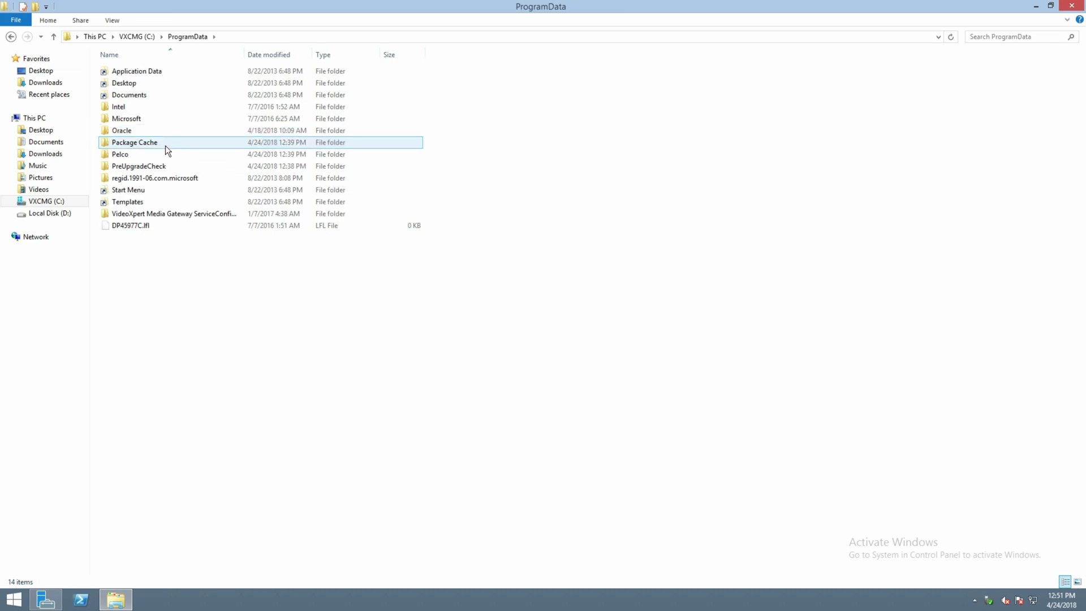
double_click(145, 154)
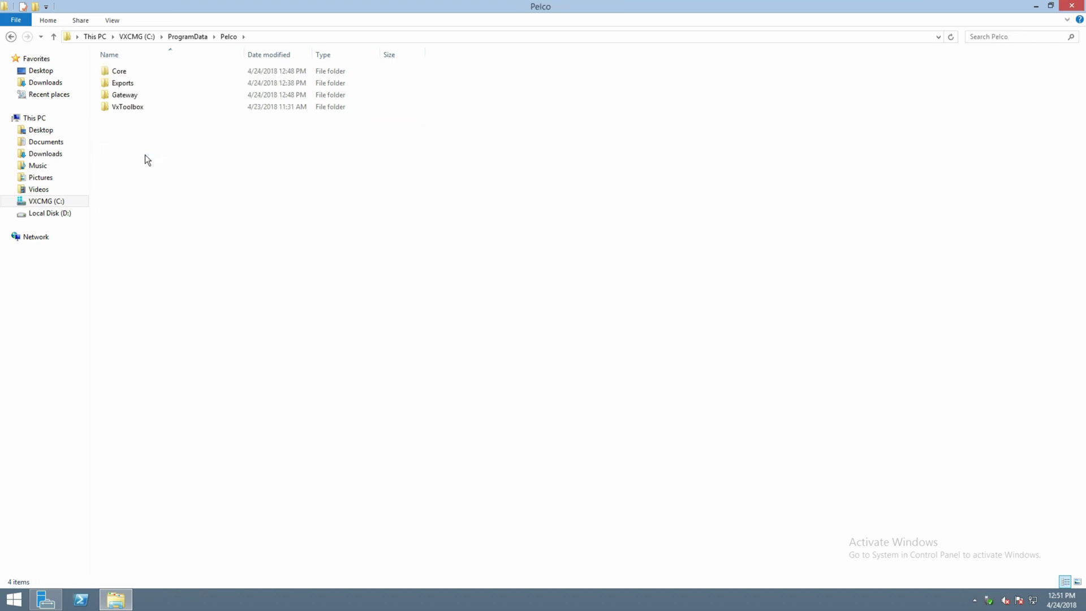
double_click(140, 74)
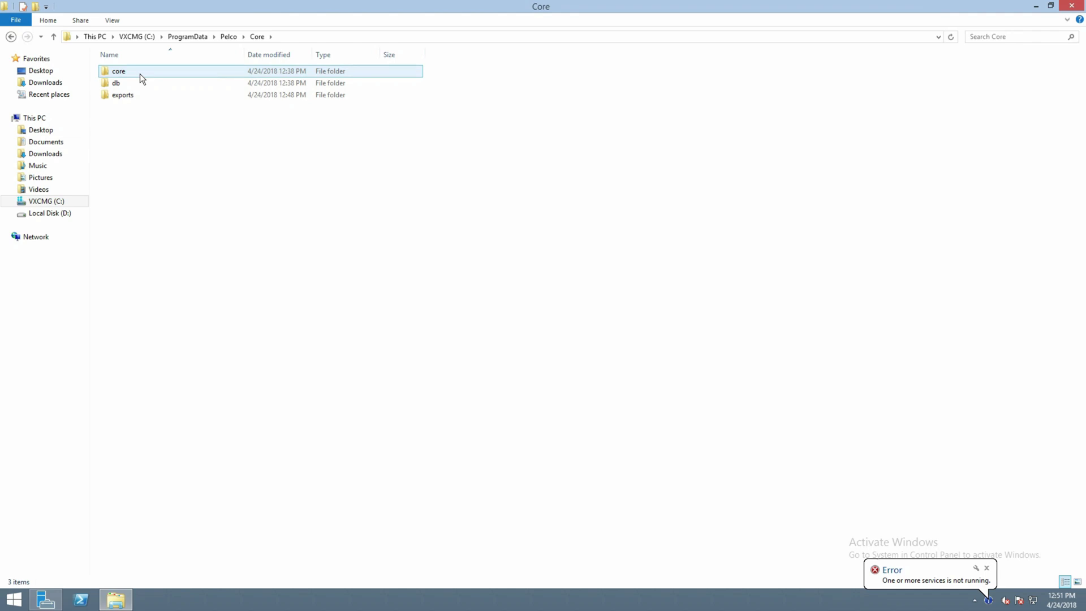
double_click(134, 87)
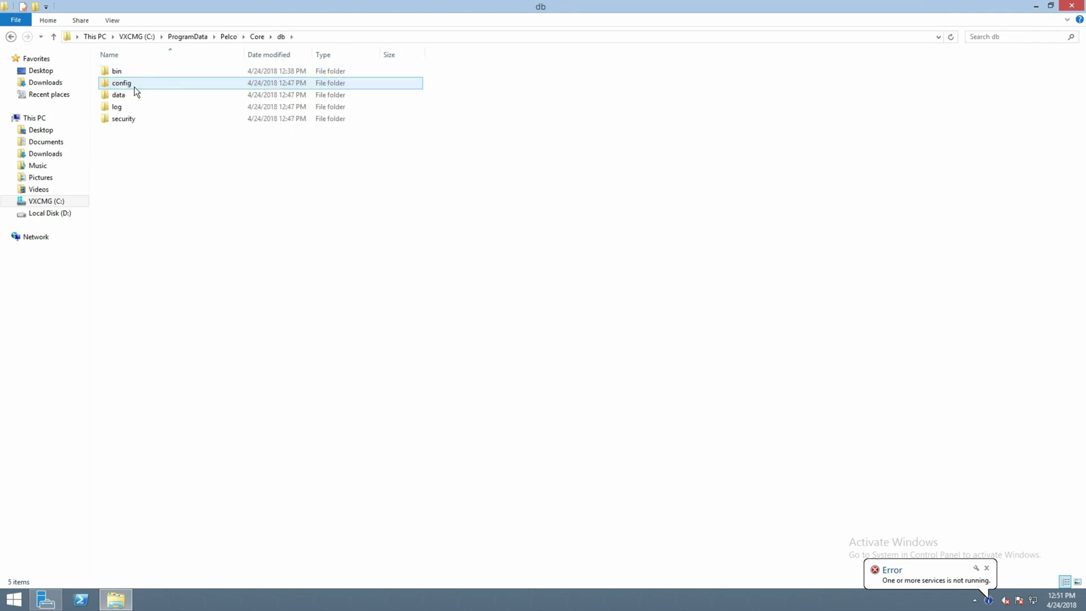
double_click(134, 118)
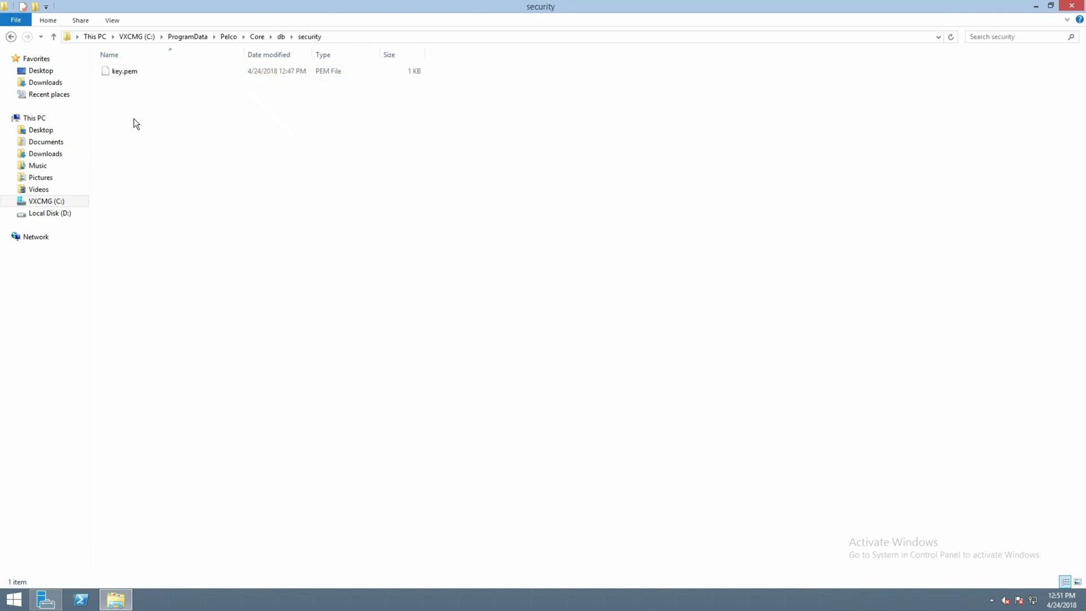
left_click(127, 73)
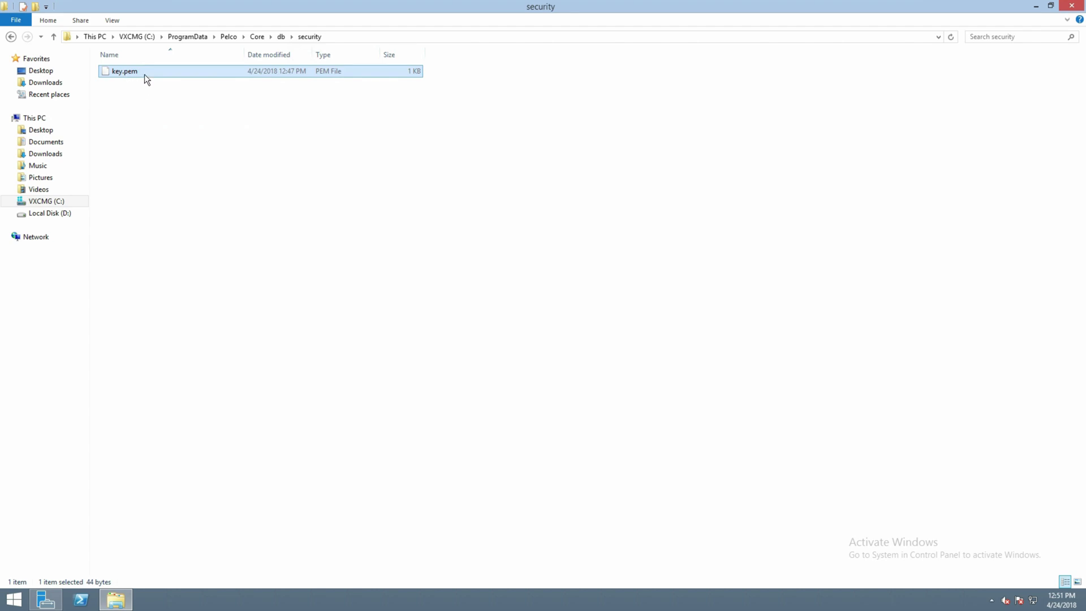
right_click(144, 73)
left_click(165, 94)
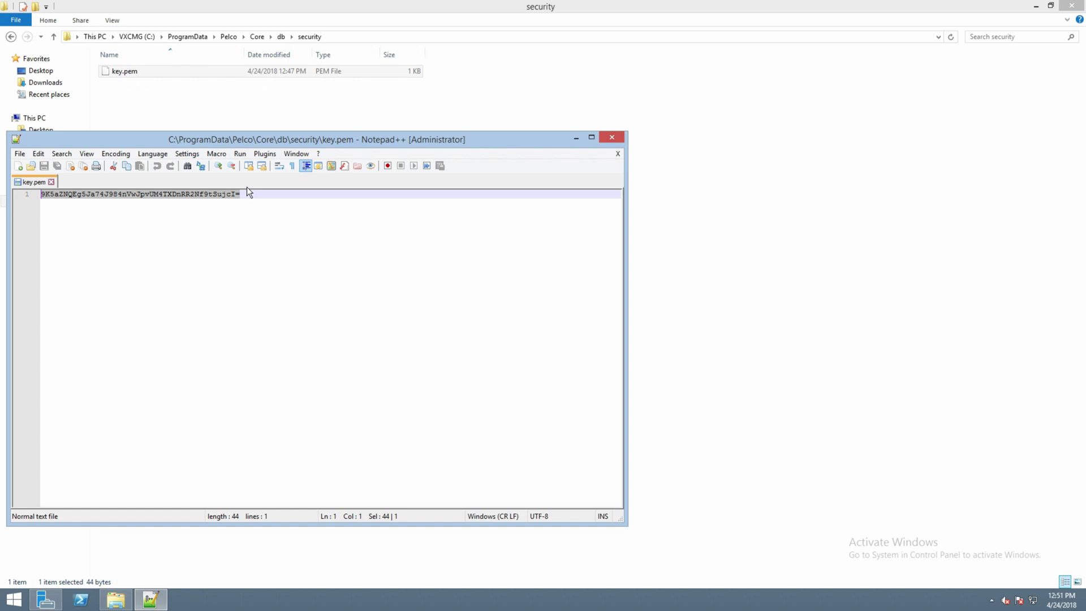
- Copy the full 44-character key line from key.pem in Notepad++
left_click_drag(243, 195, 41, 194)
right_click(168, 195)
left_click(185, 216)
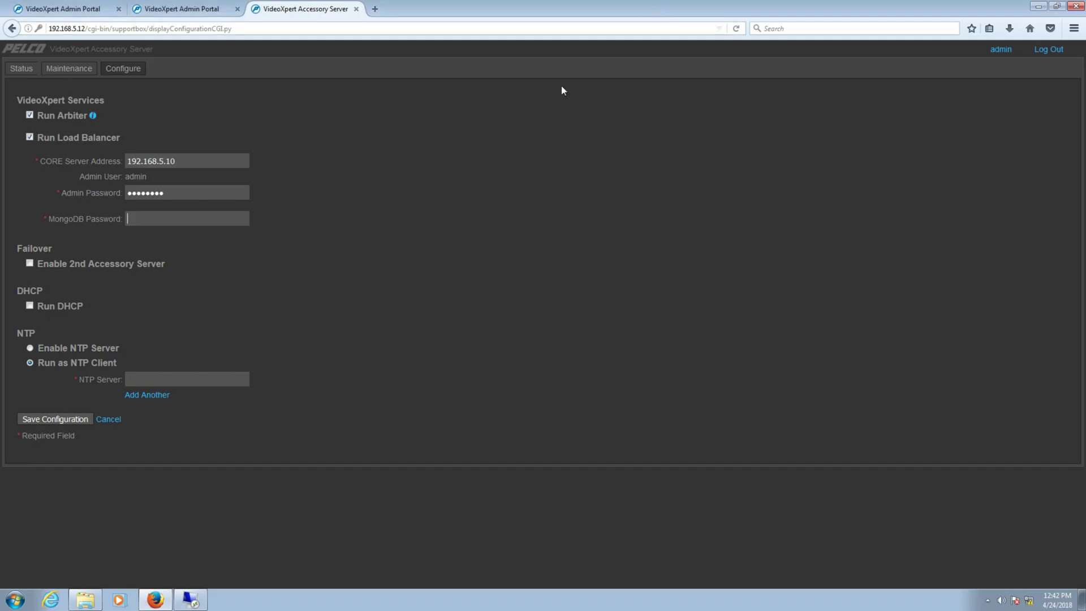
right_click(181, 221)
- Paste the copied key into the MongoDB Password field, leaving Run DHCP unchecked
left_click(201, 272)
left_click(27, 301)
- Switch NTP to server mode with time 12:42:11 and timezone Asia/Dubai, then save the configuration
left_click(30, 348)
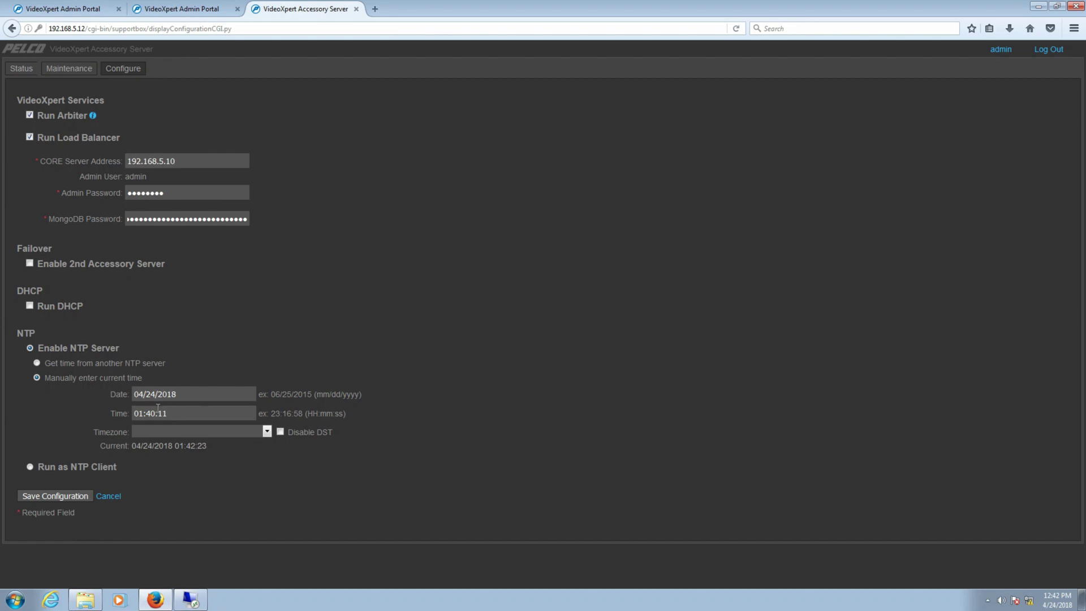
left_click_drag(144, 414, 125, 414)
left_click(267, 432)
scroll(224, 319, "down", 20)
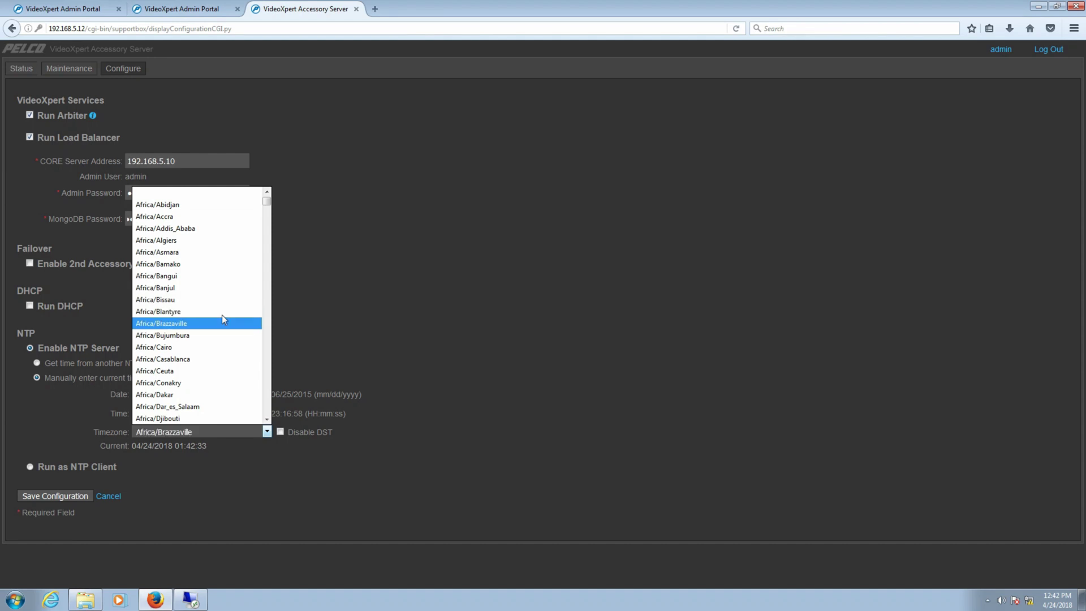
scroll(220, 323, "down", 1)
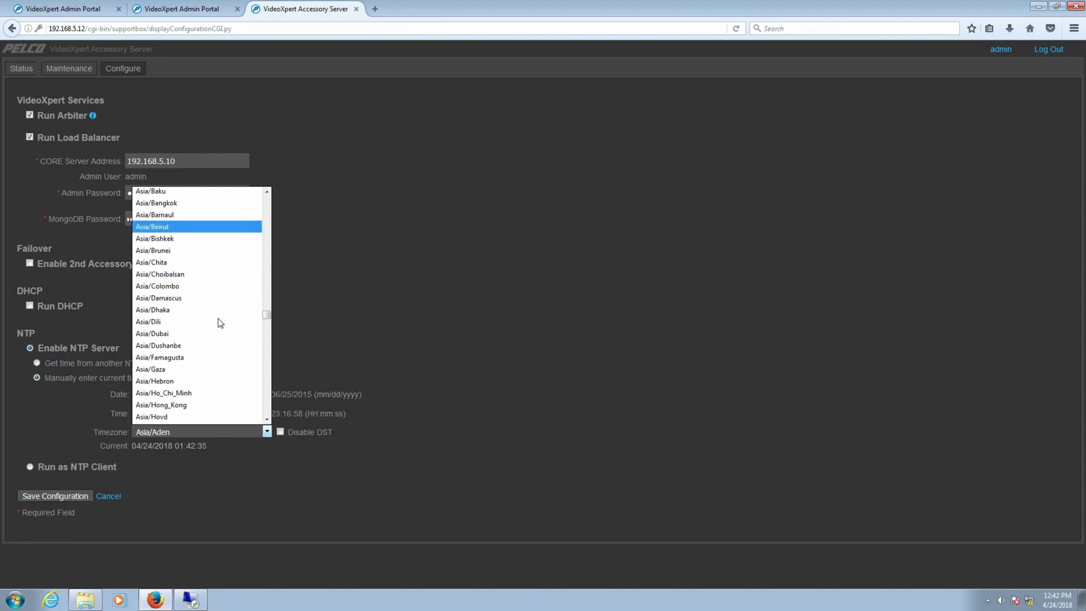
left_click(195, 335)
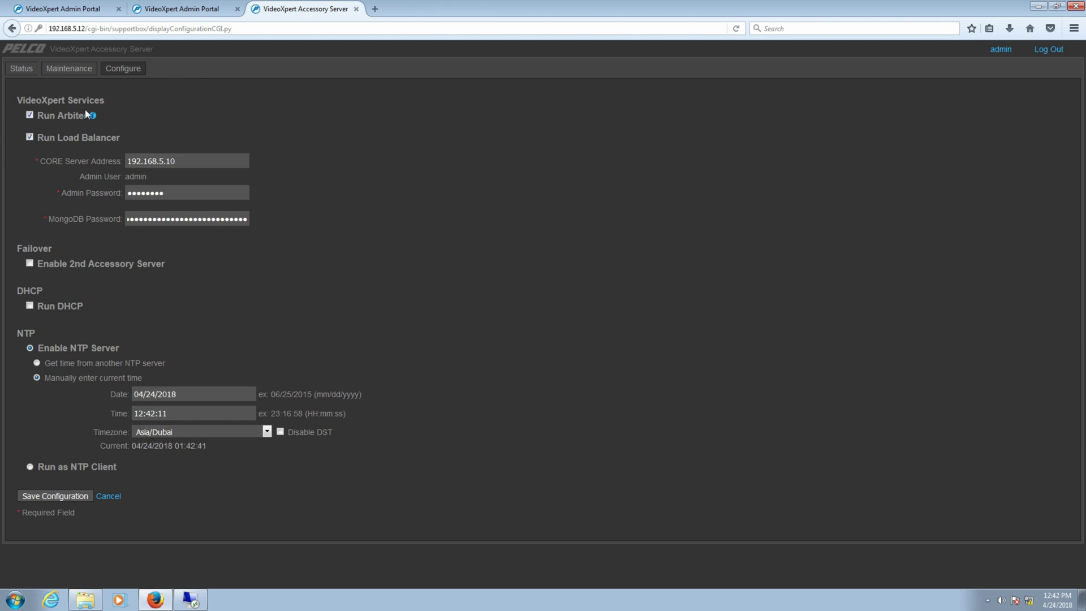
left_click(77, 494)
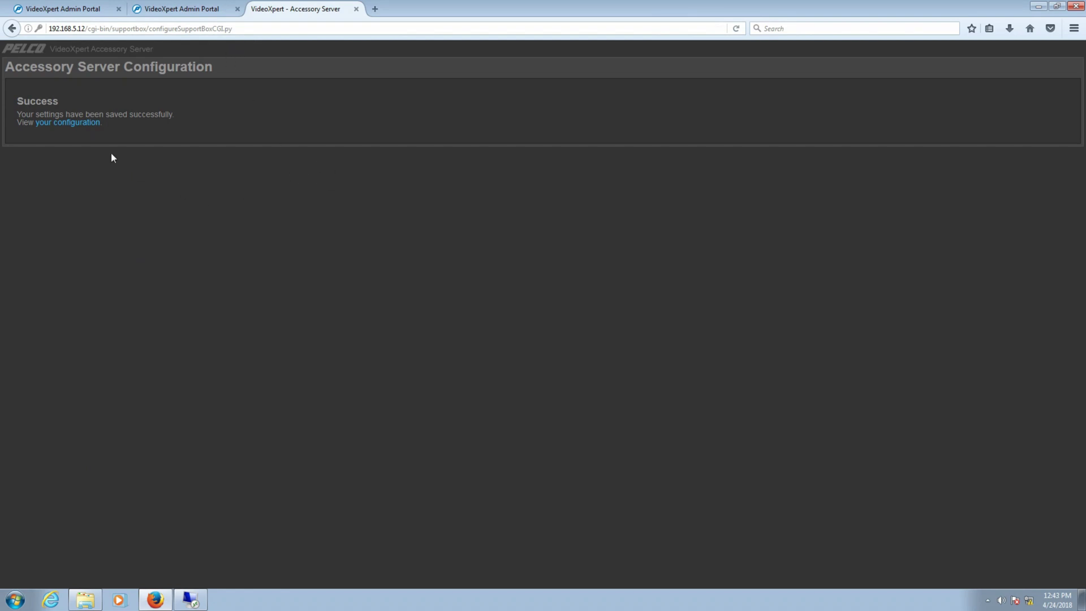
- Verify Arbiter, Load Balancer and NTP are running in the Accessory Server Status, then open a blank tab
left_click(83, 123)
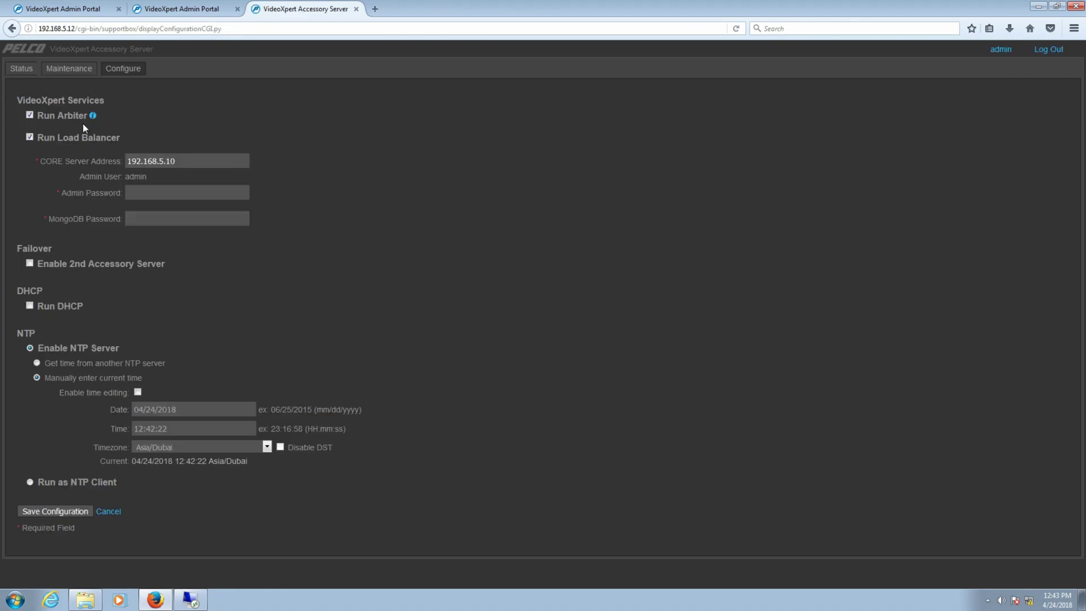
left_click(29, 73)
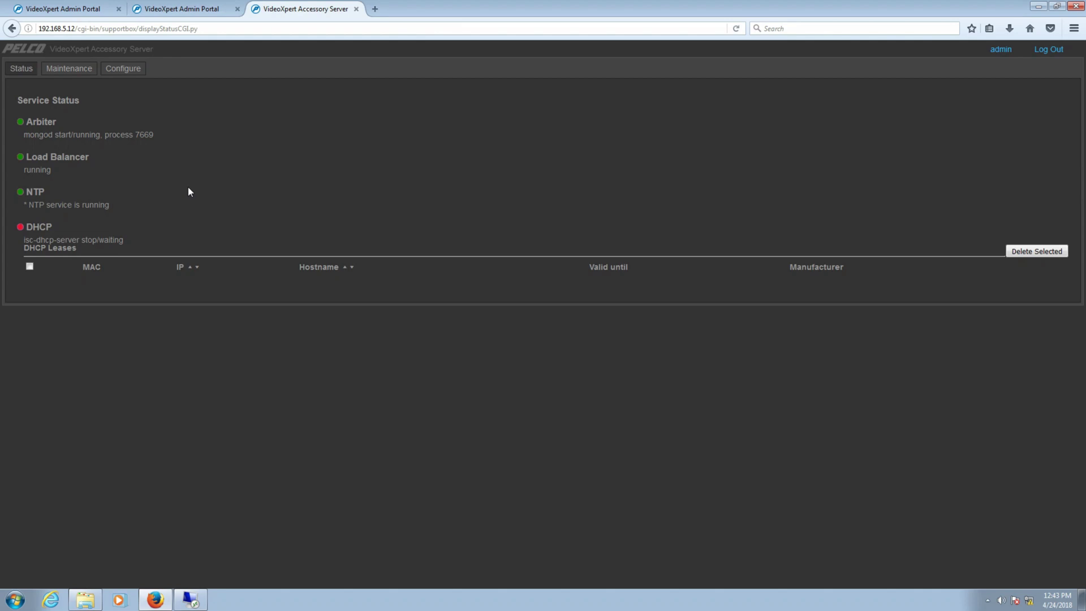
left_click(374, 8)
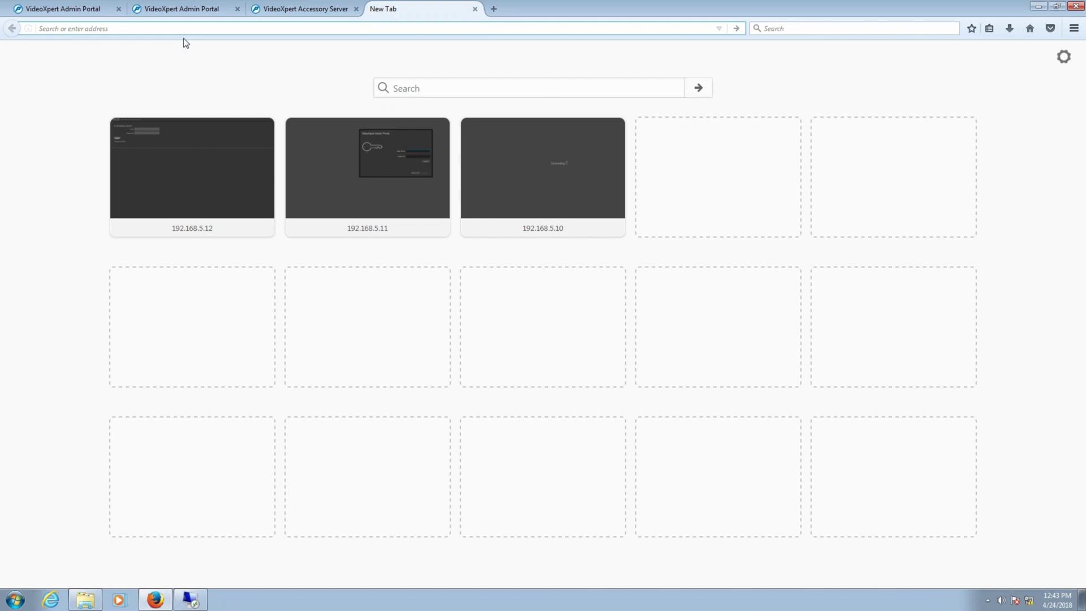
- Load the admin portal at 192.168.5.13 and sign in as admin with the account password
type("192.1")
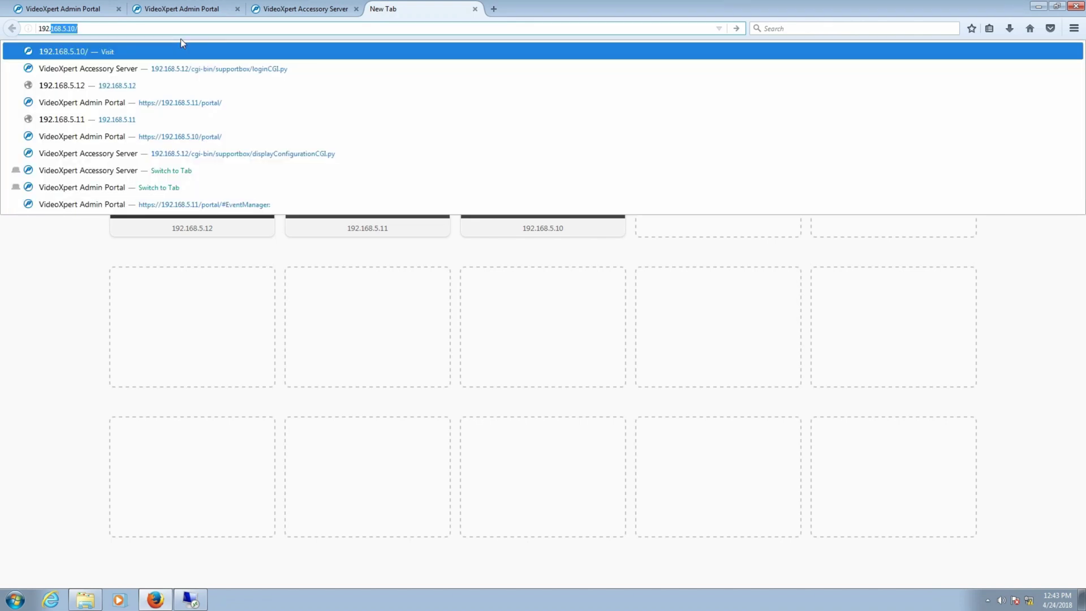
type("6")
type("5.1")
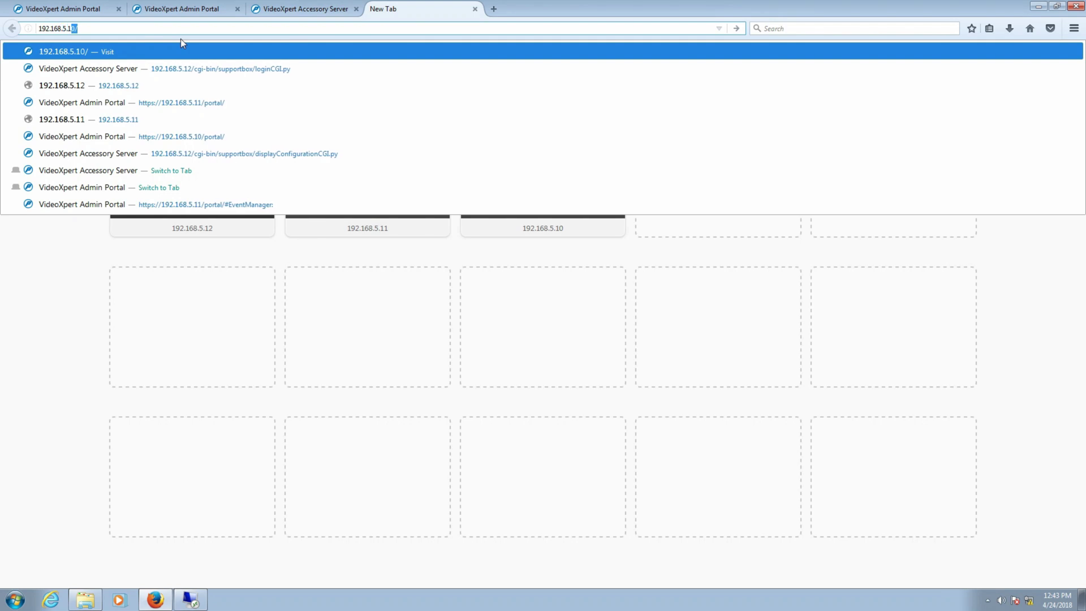
type("3")
key("Return")
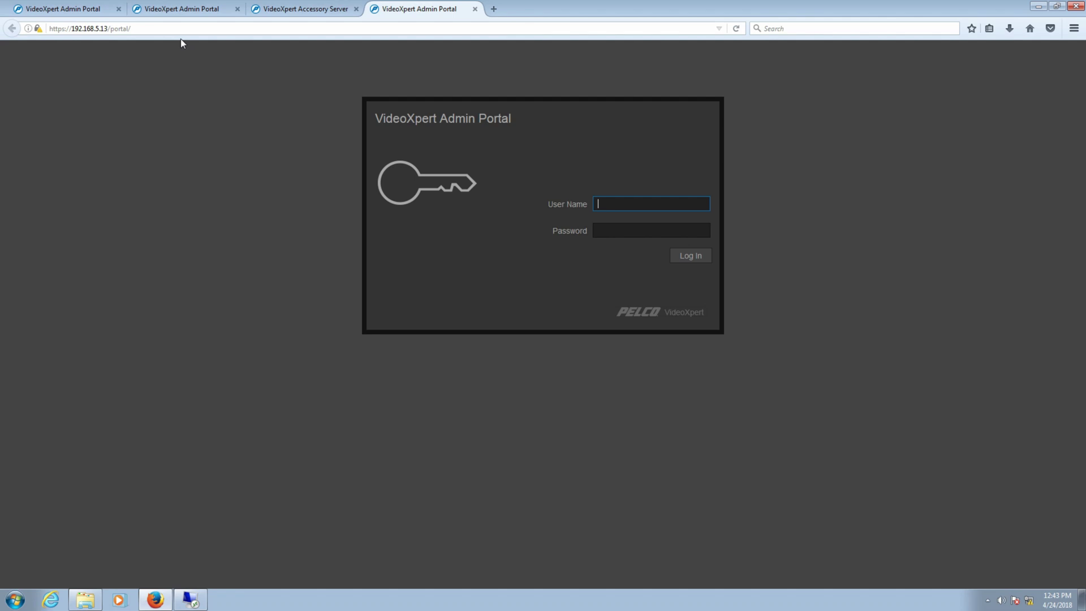
type("admin")
key("Tab")
type("*******")
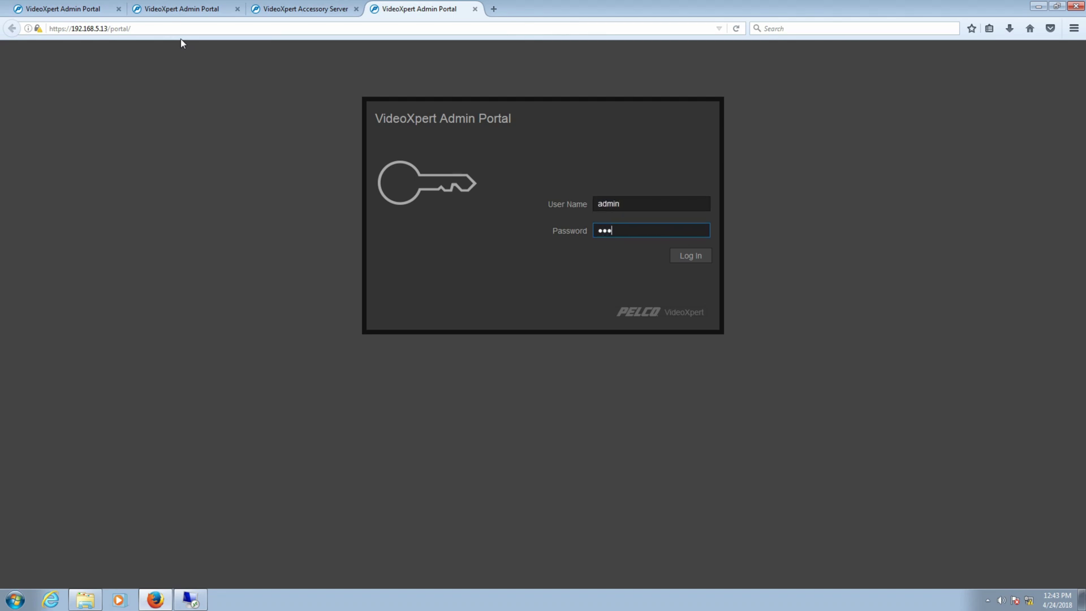
type("*")
key("Return")
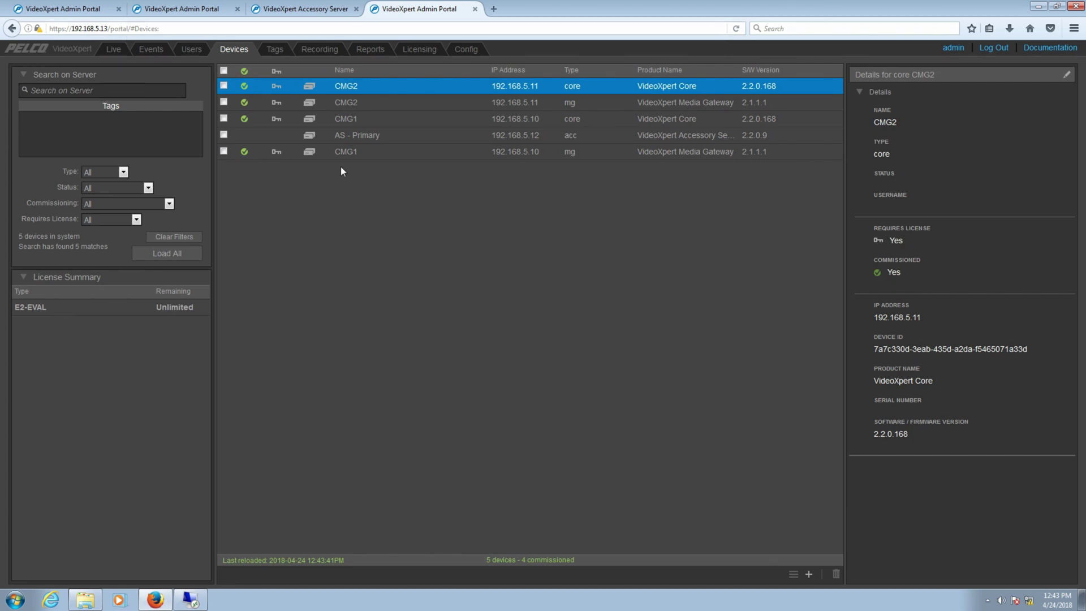
- Commission AS - Primary, then discover and add the Pelco storage server 192.168.5.15 and two IP cameras
left_click(224, 135)
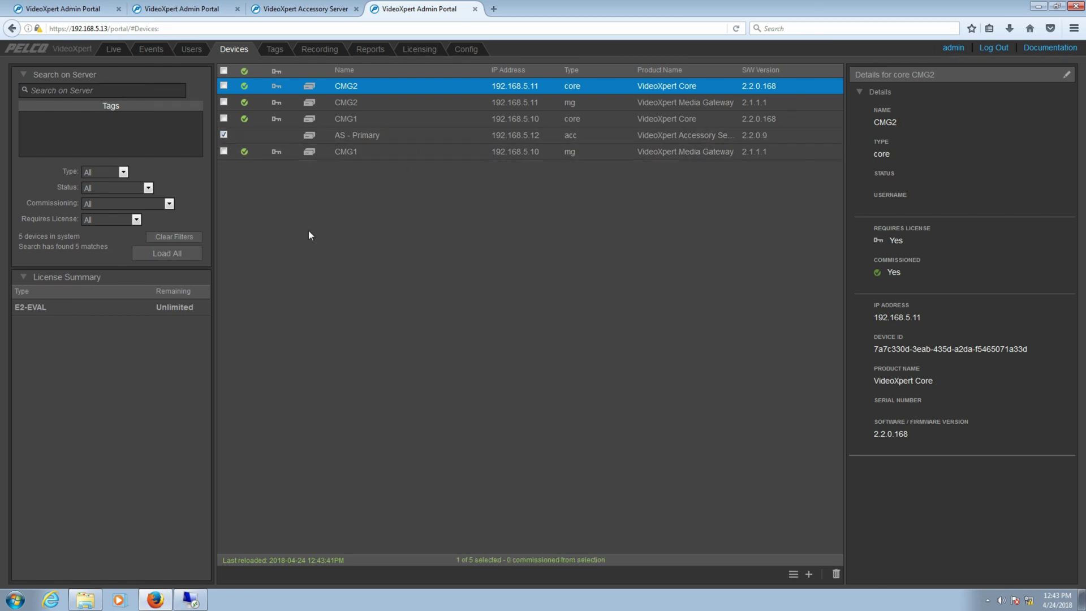
left_click(792, 574)
left_click(792, 546)
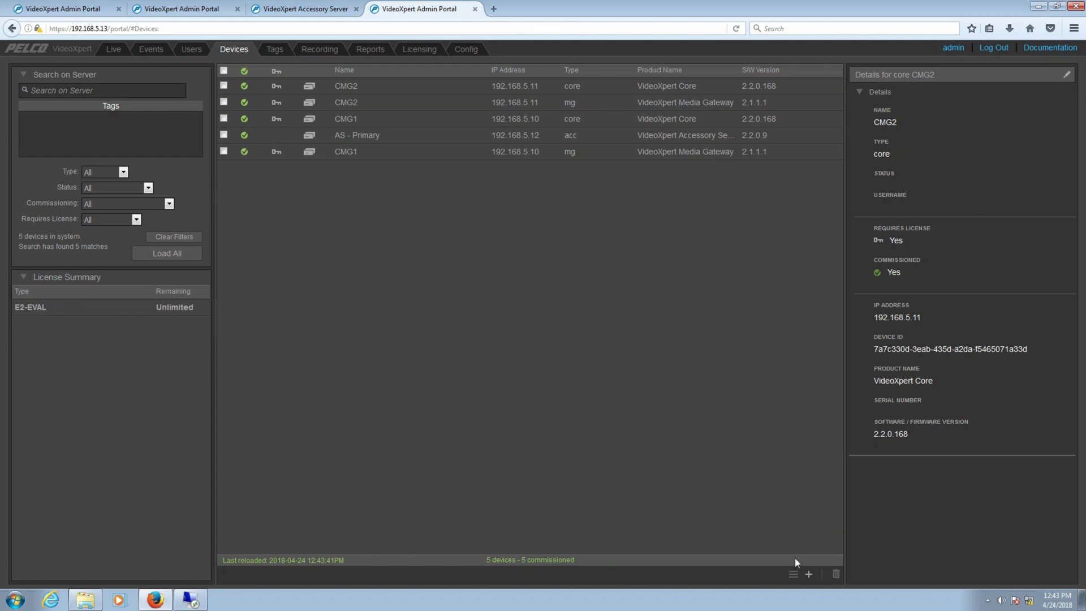
left_click(810, 574)
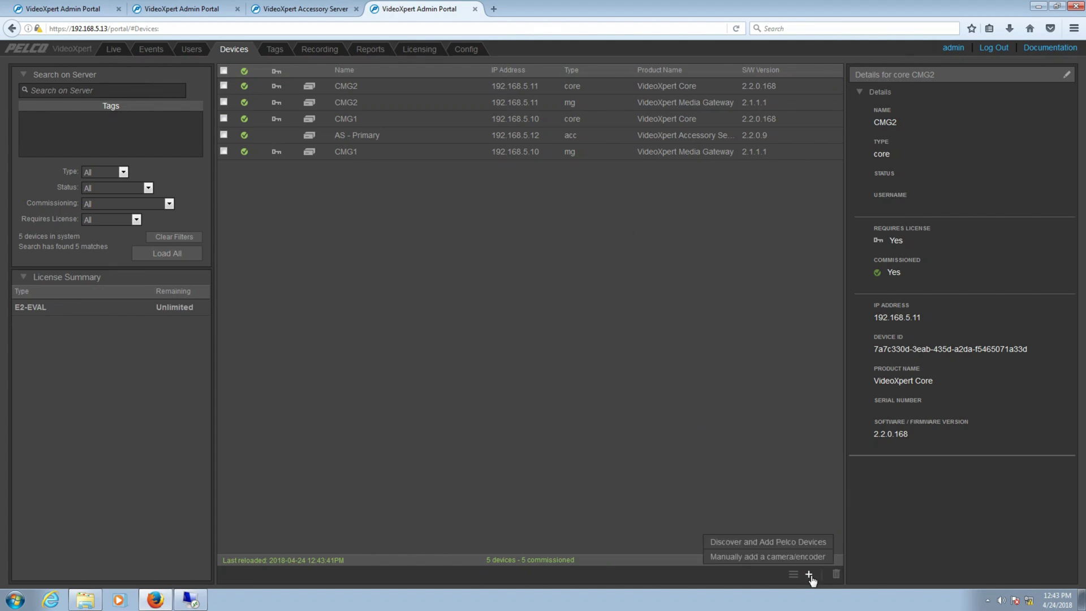
left_click(789, 544)
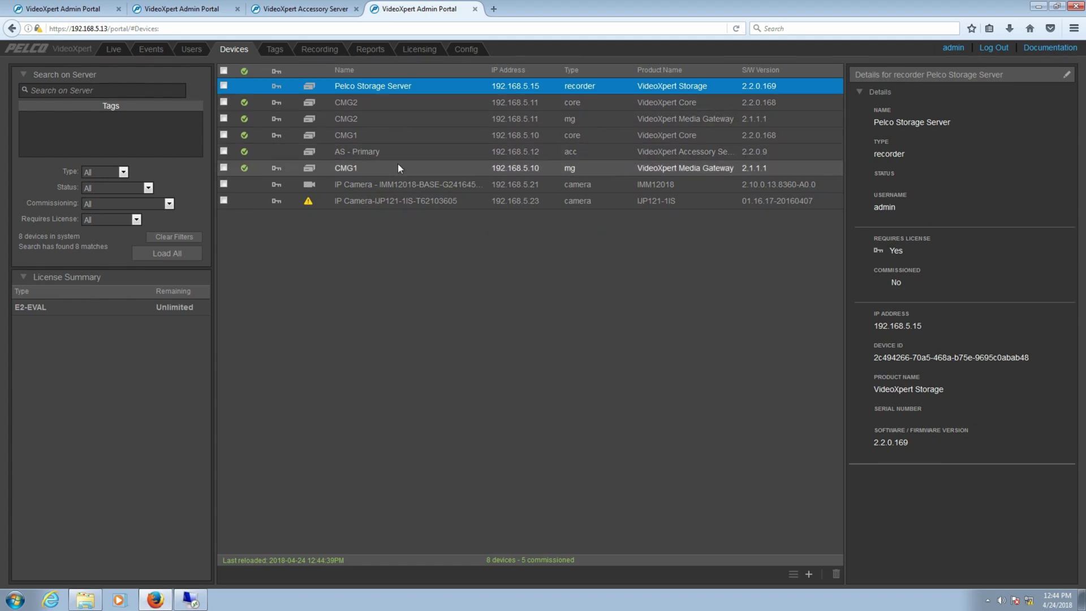
- Commission Pelco Storage Server 192.168.5.15 and both IP cameras so all 8 devices are commissioned
left_click(223, 85)
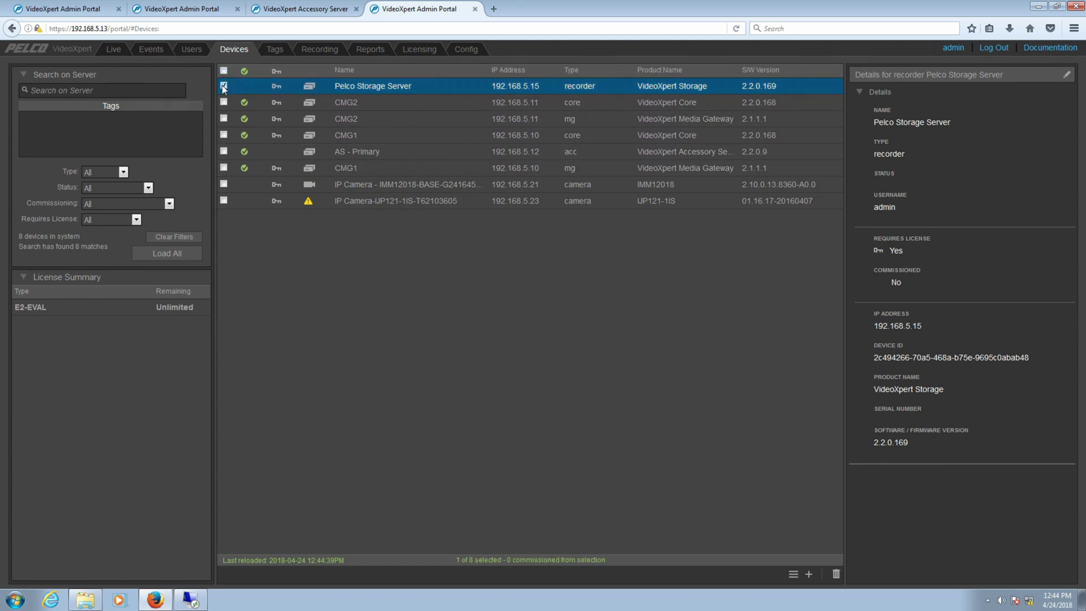
left_click(224, 200)
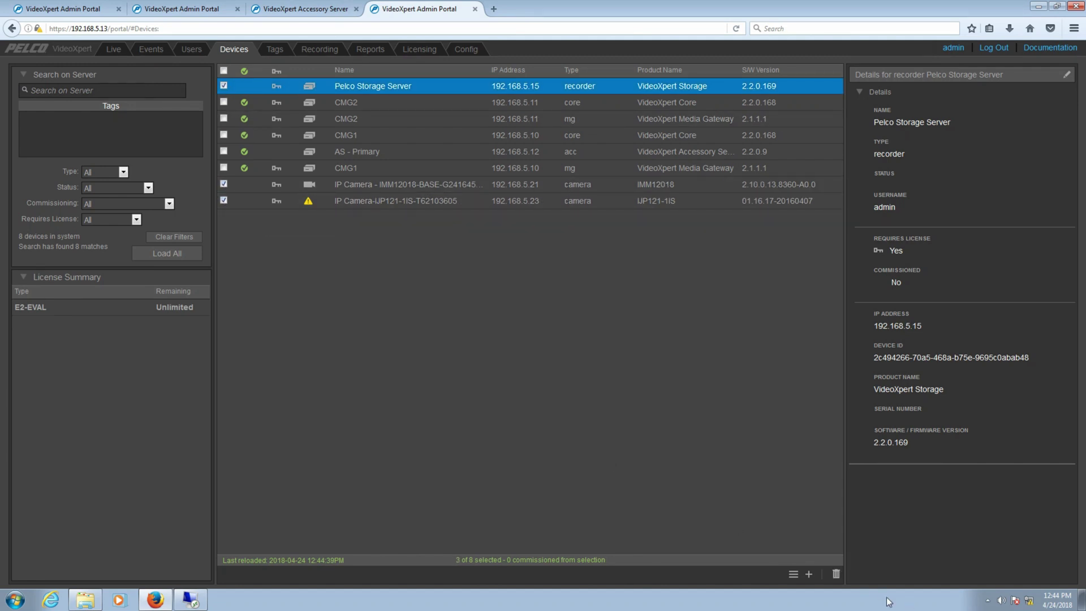
left_click(793, 574)
left_click(792, 544)
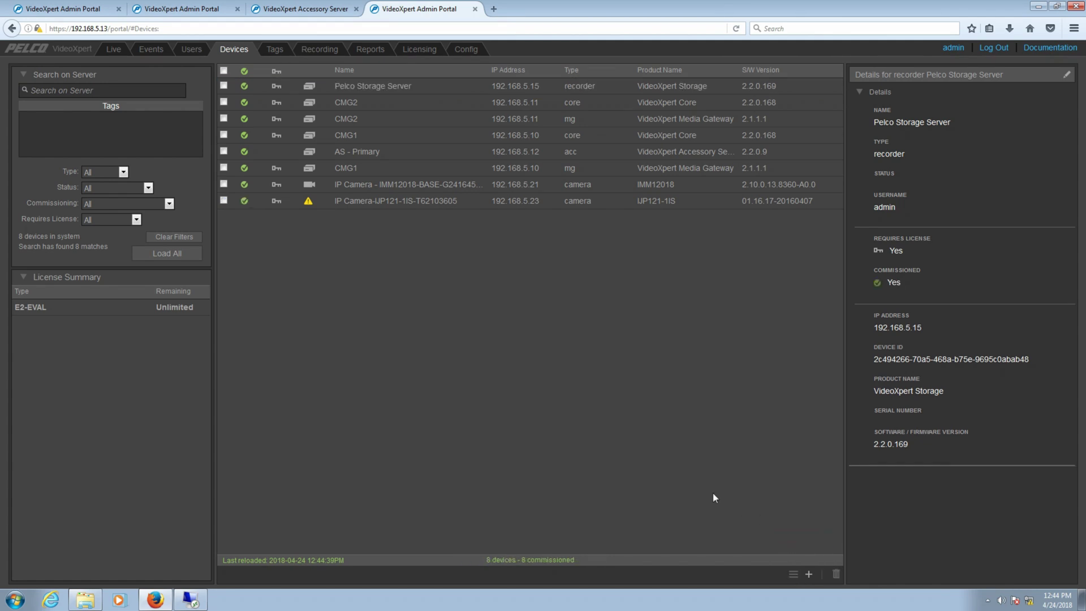